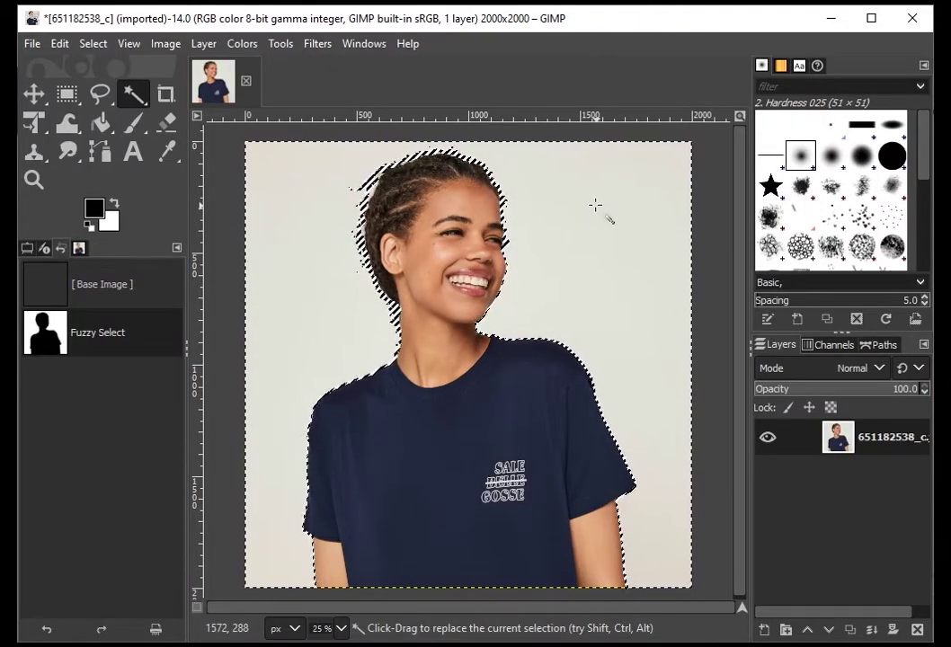
Delete the selected pale background from the navy T-shirt portrait.
key(Delete)
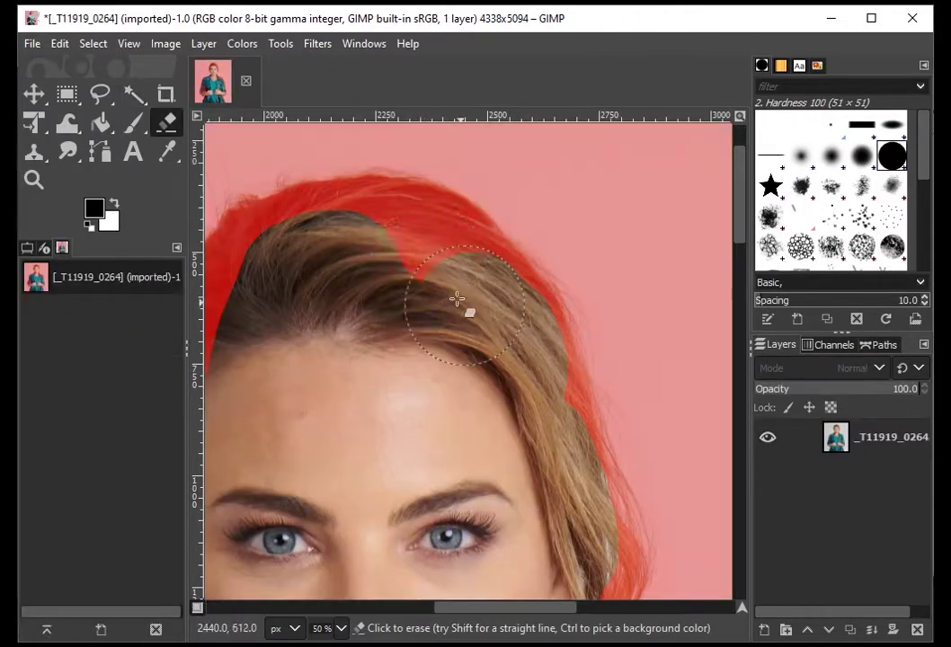
mouse_move(463, 304)
mouse_down()
mouse_move(403, 242)
mouse_move(480, 309)
mouse_move(499, 501)
mouse_up()
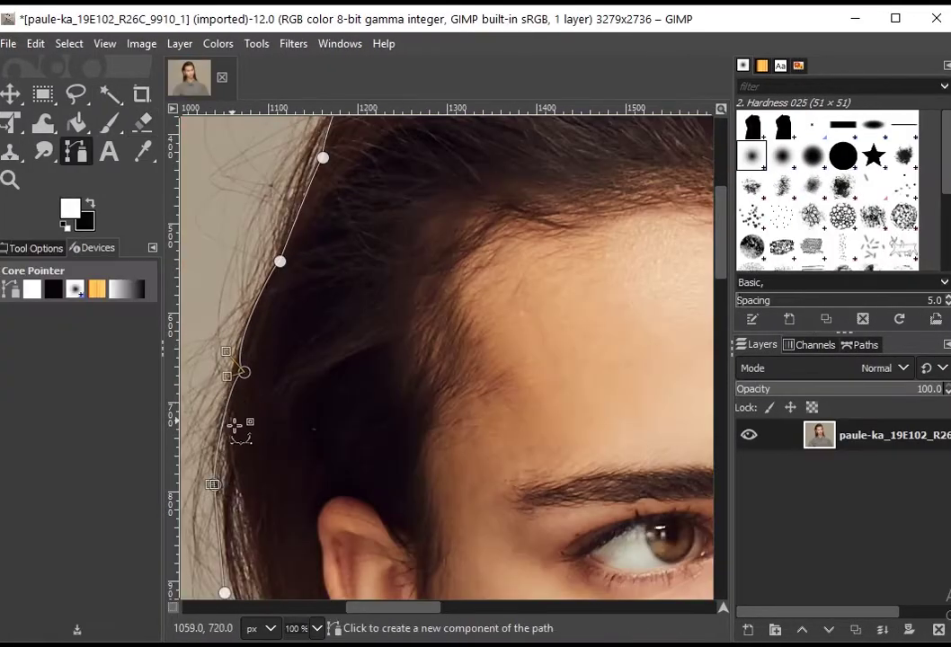
scroll(236, 377, down, 5)
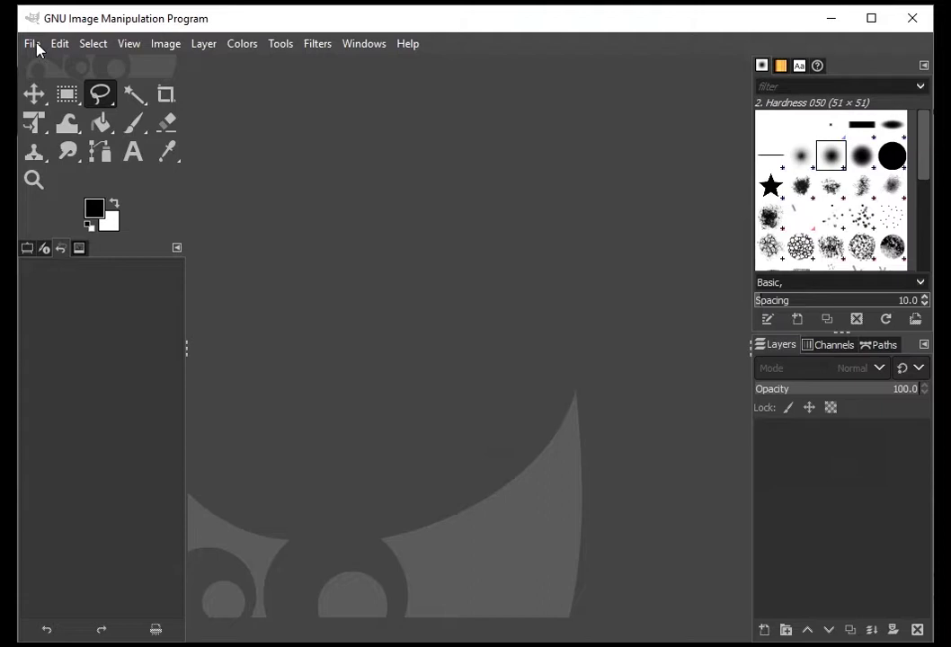
Open the navy T-shirt portrait, fuzzy-select its pale background with a Hardness 025 brush, and delete it.
click(32, 43)
click(64, 109)
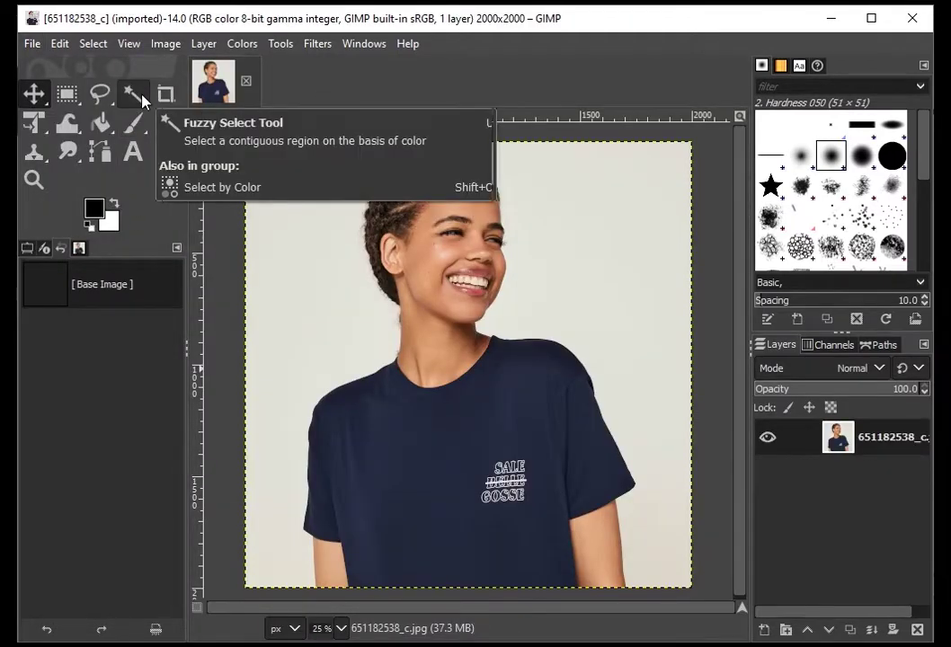
click(142, 99)
click(800, 155)
click(641, 217)
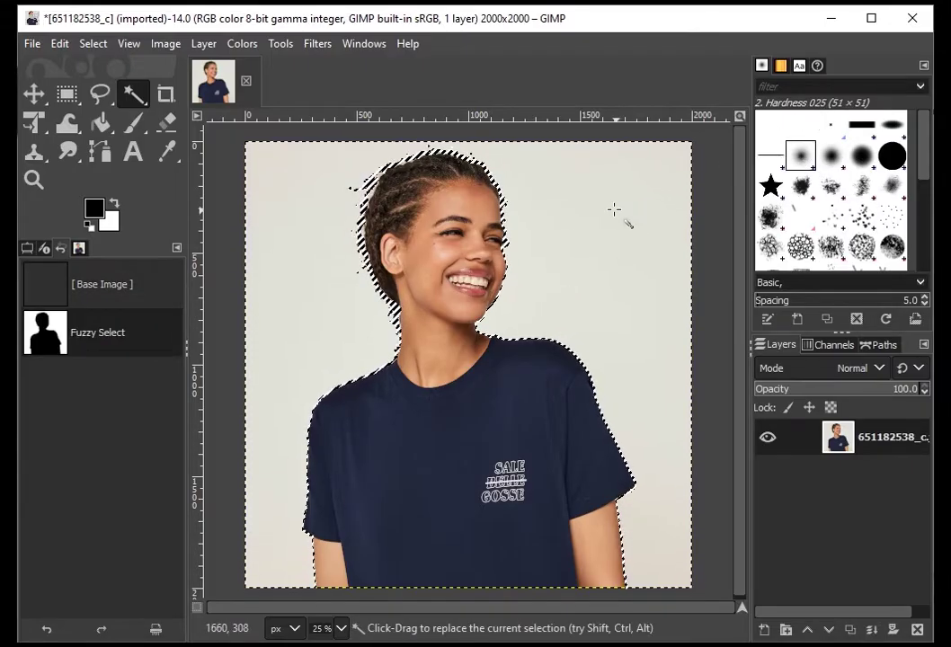
key(Delete)
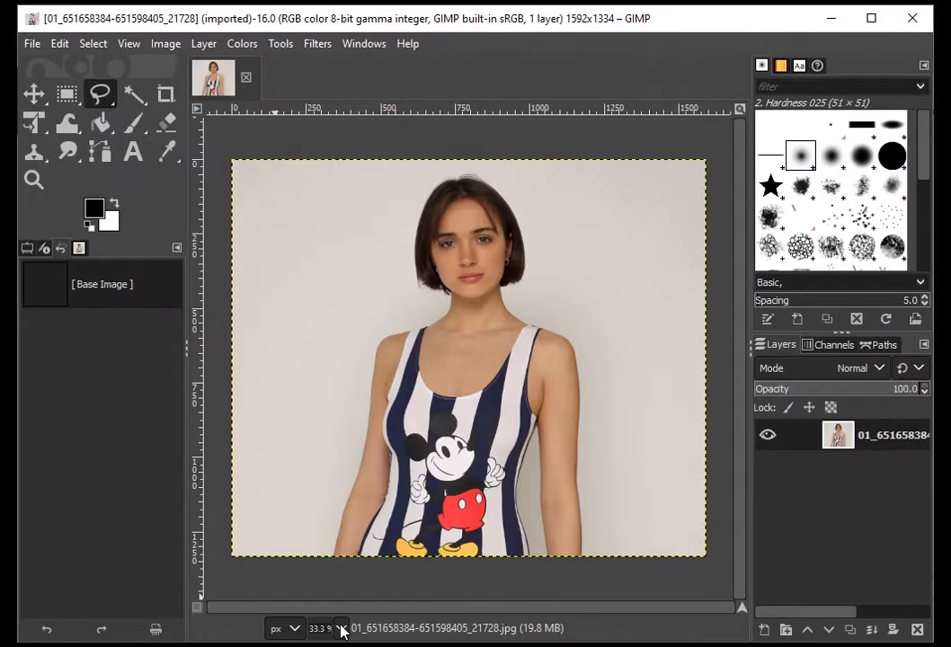
At 50% zoom, outline the woman in the striped Mickey top with Free Select.
click(341, 628)
click(334, 544)
drag(739, 304, 738, 258)
mouse_move(469, 141)
mouse_down()
mouse_move(432, 144)
mouse_move(388, 264)
mouse_move(436, 317)
mouse_move(406, 363)
mouse_move(355, 376)
mouse_move(323, 440)
mouse_up()
drag(737, 519, 737, 602)
mouse_move(289, 508)
mouse_down()
mouse_move(281, 530)
mouse_move(562, 507)
mouse_move(539, 511)
mouse_move(568, 420)
mouse_move(559, 489)
mouse_move(617, 606)
mouse_move(631, 312)
mouse_move(611, 262)
mouse_move(520, 212)
mouse_move(549, 175)
mouse_move(541, 225)
mouse_move(488, 148)
mouse_move(400, 124)
mouse_up()
scroll(542, 225, up, 3)
key(Return)
Invert the selection and delete the background around her.
click(93, 44)
click(112, 109)
key(minus)
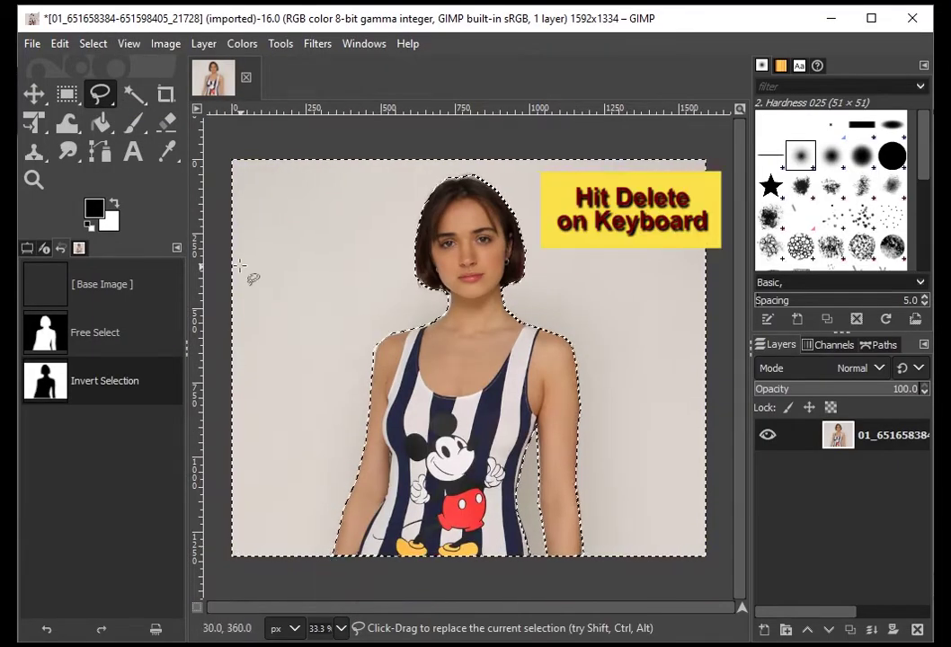
key(Delete)
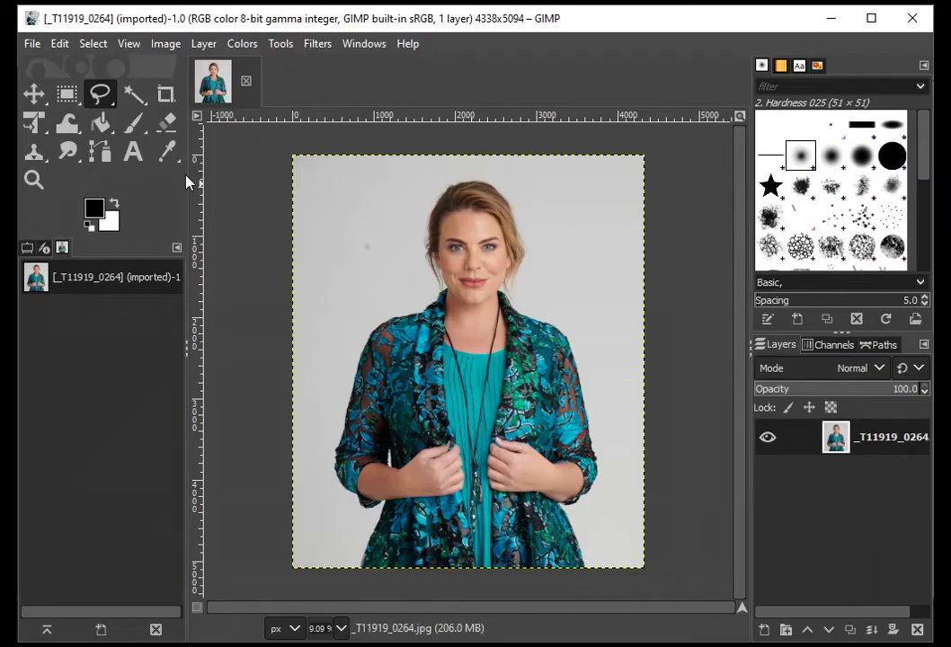
Turn on Quick Mask and erase the red overlay from the face, hair, sleeve and jacket's left side.
click(93, 44)
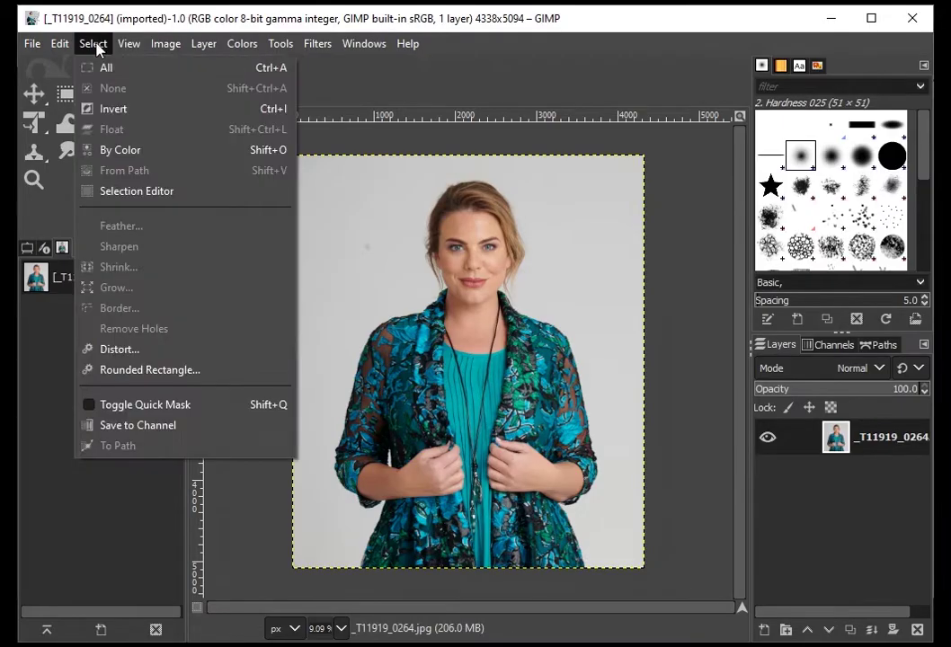
click(221, 406)
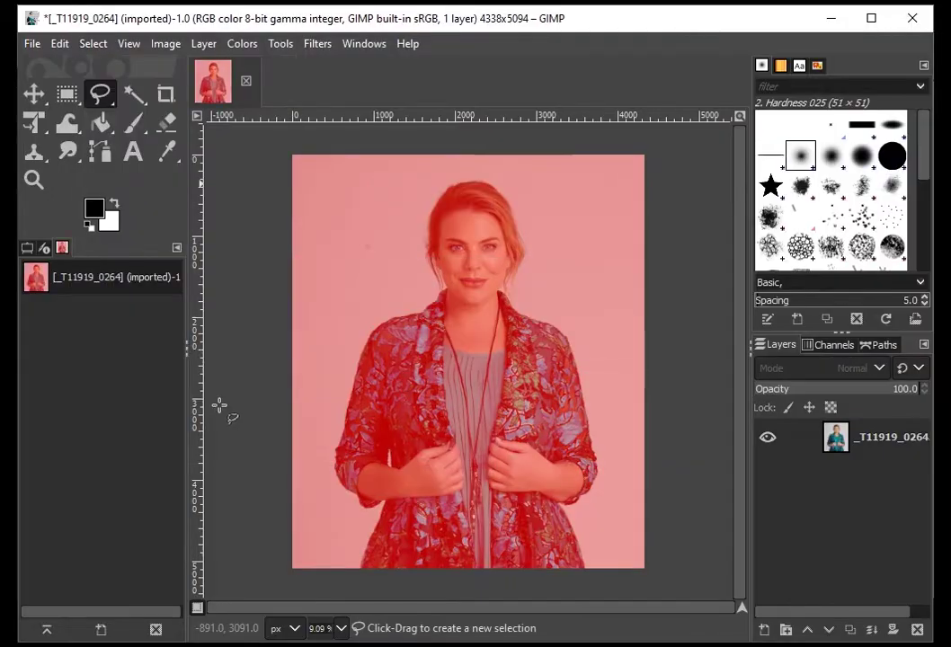
click(166, 121)
mouse_move(446, 309)
mouse_down()
mouse_move(466, 339)
mouse_move(463, 285)
mouse_move(492, 260)
mouse_move(458, 217)
mouse_move(423, 333)
mouse_move(358, 455)
mouse_move(452, 477)
mouse_move(379, 550)
mouse_move(567, 566)
mouse_move(486, 535)
mouse_move(441, 484)
mouse_move(417, 551)
mouse_move(446, 483)
mouse_move(425, 431)
mouse_move(442, 429)
mouse_move(547, 522)
mouse_up()
mouse_move(472, 423)
mouse_down()
mouse_move(463, 324)
mouse_move(403, 452)
mouse_up()
At 50% zoom, erase the remaining red mask from the rest of the woman.
click(341, 628)
click(329, 544)
scroll(741, 360, up, 2)
mouse_move(503, 260)
mouse_down()
mouse_move(414, 318)
mouse_move(282, 509)
mouse_move(310, 487)
mouse_up()
scroll(382, 559, up, 5)
scroll(382, 559, right, 4)
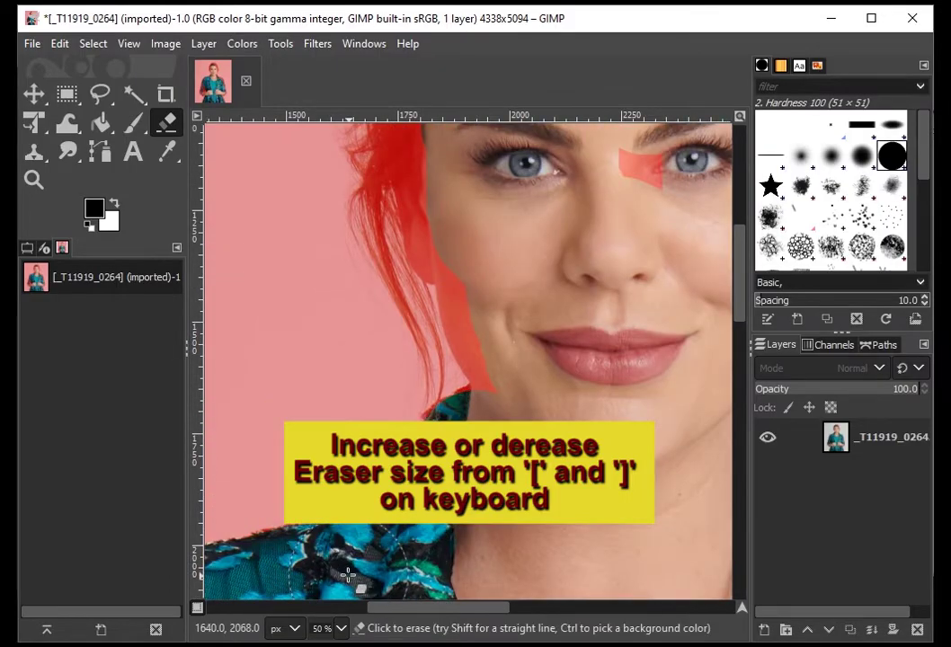
scroll(351, 575, up, 3)
drag(642, 274, 456, 326)
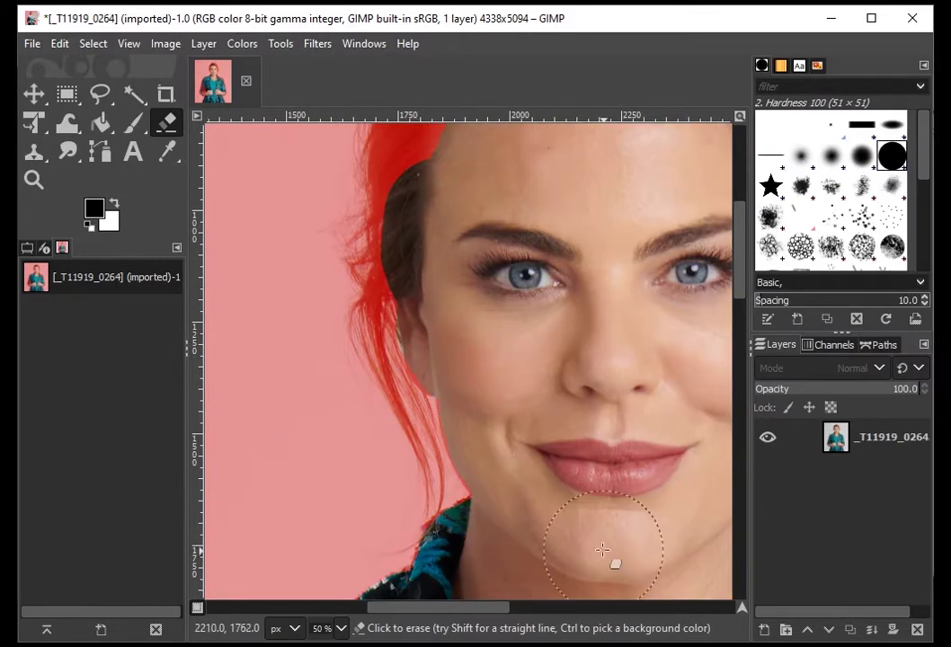
scroll(487, 180, right, 6)
scroll(495, 383, up, 7)
mouse_move(495, 384)
mouse_down()
mouse_move(352, 256)
mouse_move(449, 268)
mouse_move(516, 389)
mouse_up()
scroll(384, 337, left, 4)
mouse_move(384, 337)
mouse_down()
mouse_move(340, 385)
mouse_move(442, 537)
mouse_up()
Shrink the eraser and, at 100% zoom, clear the red fringe along the hairline.
key(bracketleft)
key(bracketleft)
key(bracketleft)
key(bracketleft)
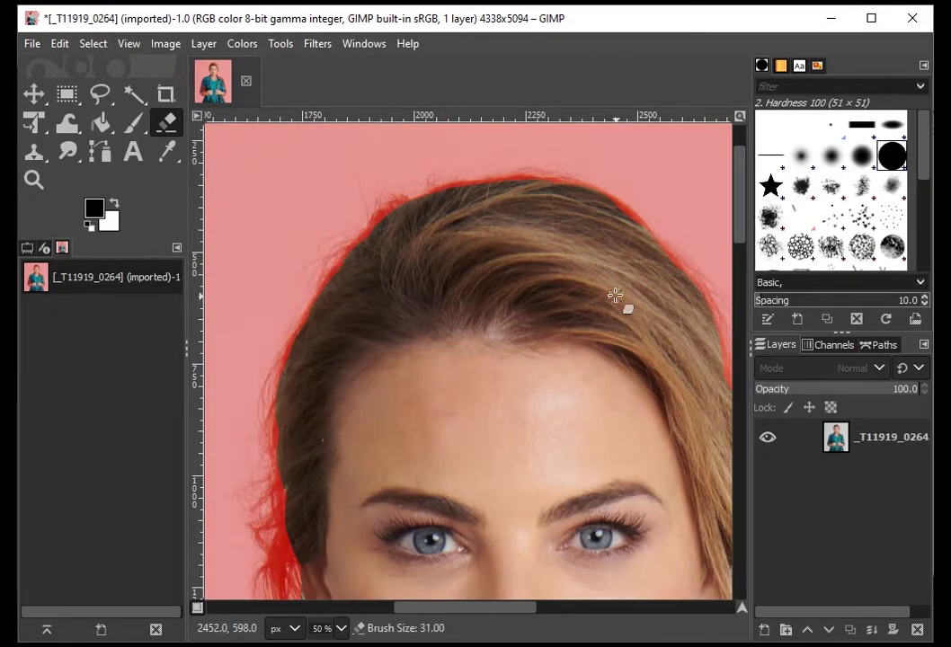
key(1)
scroll(304, 307, left, 3)
scroll(333, 484, right, 4)
drag(420, 251, 539, 591)
key(shift+ctrl+j)
click(93, 43)
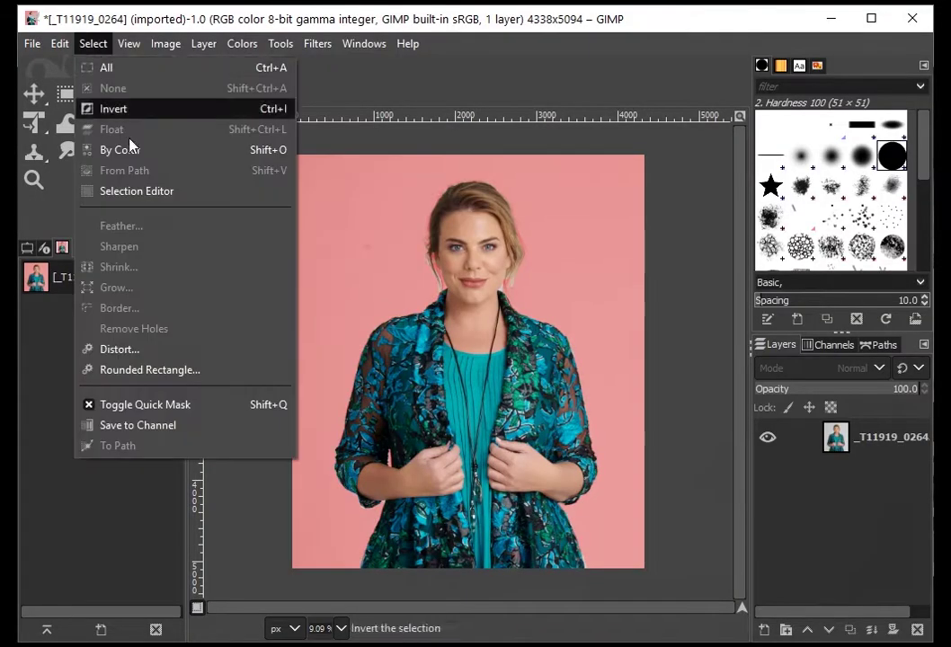
Turn Quick Mask off, invert the selection, and delete the grey background to white.
click(221, 411)
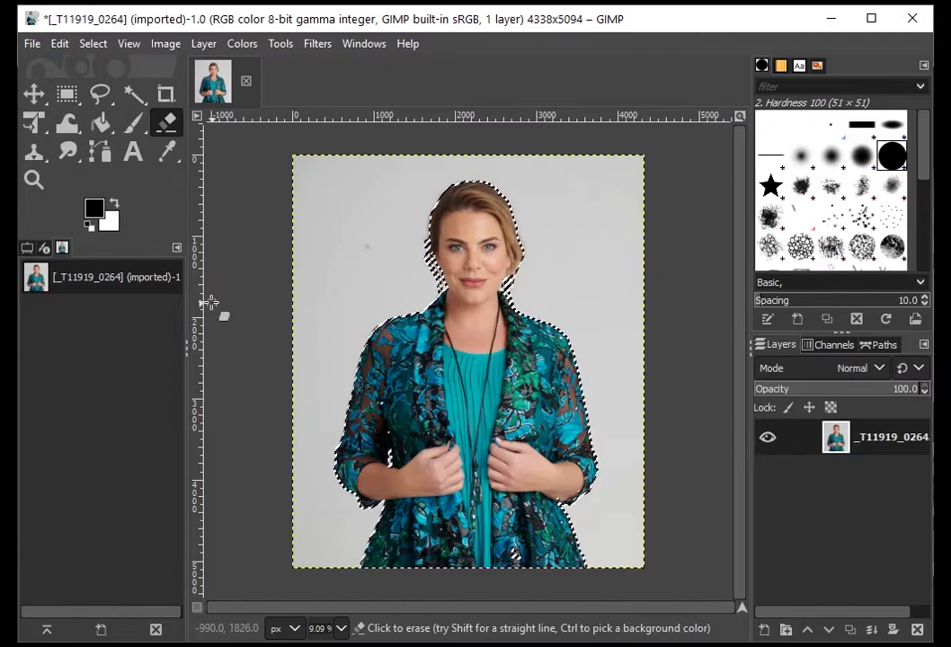
click(95, 43)
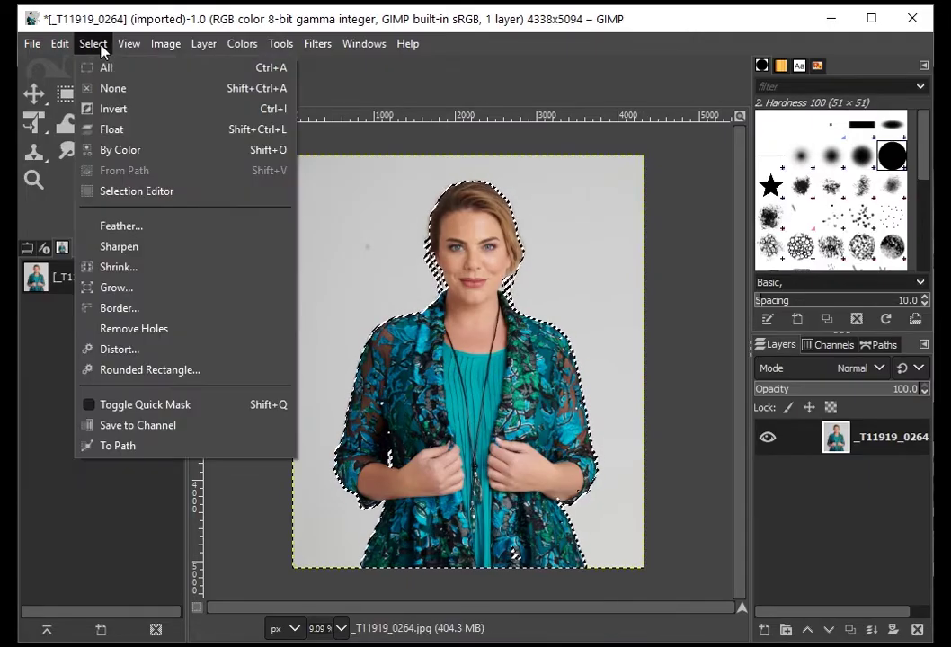
click(132, 112)
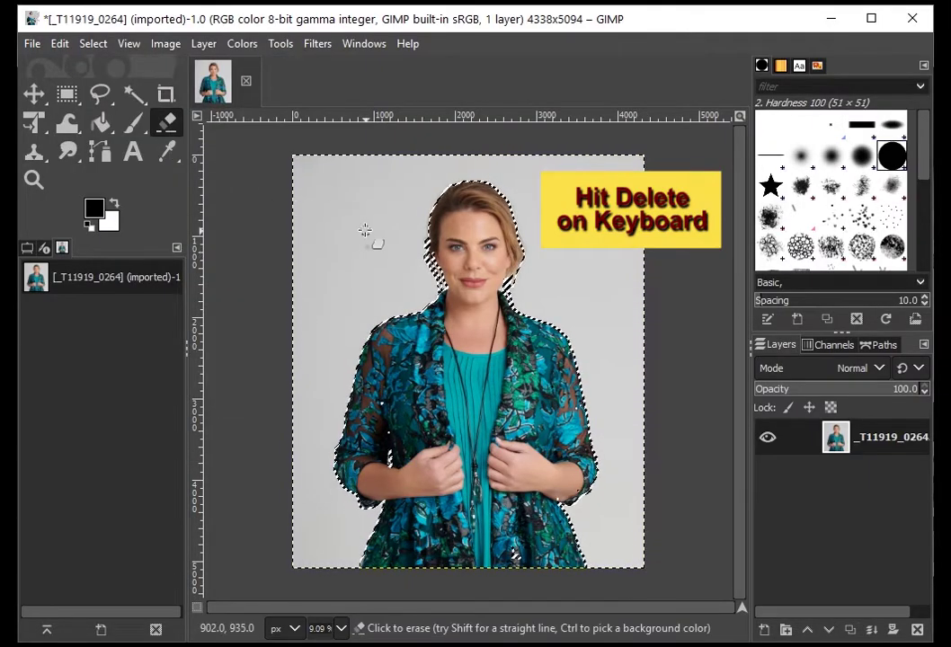
key(Delete)
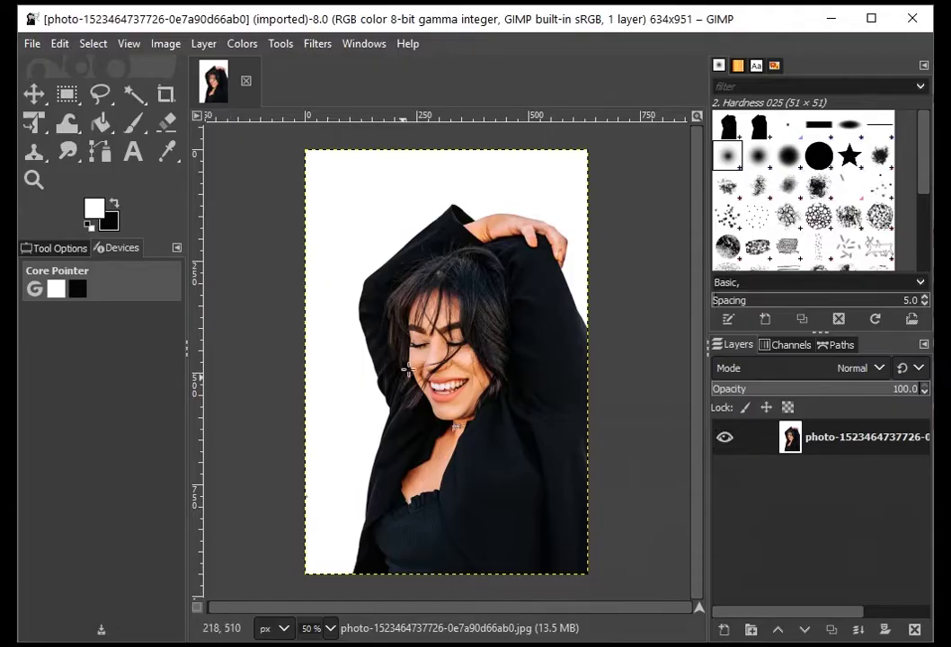
Duplicate the woman-in-black photo layer twice so there are three layers.
right_click(757, 448)
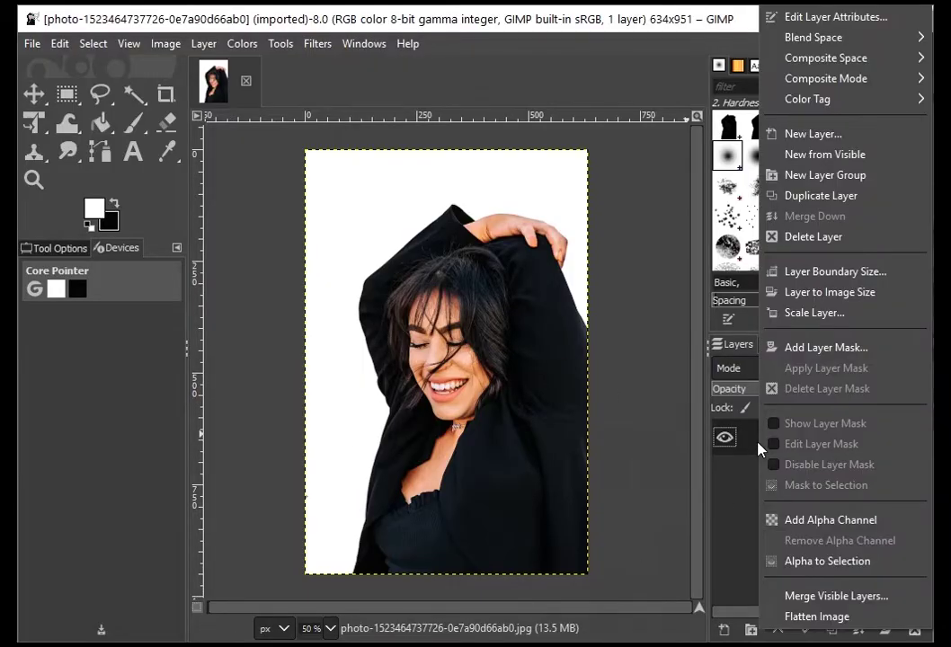
click(800, 196)
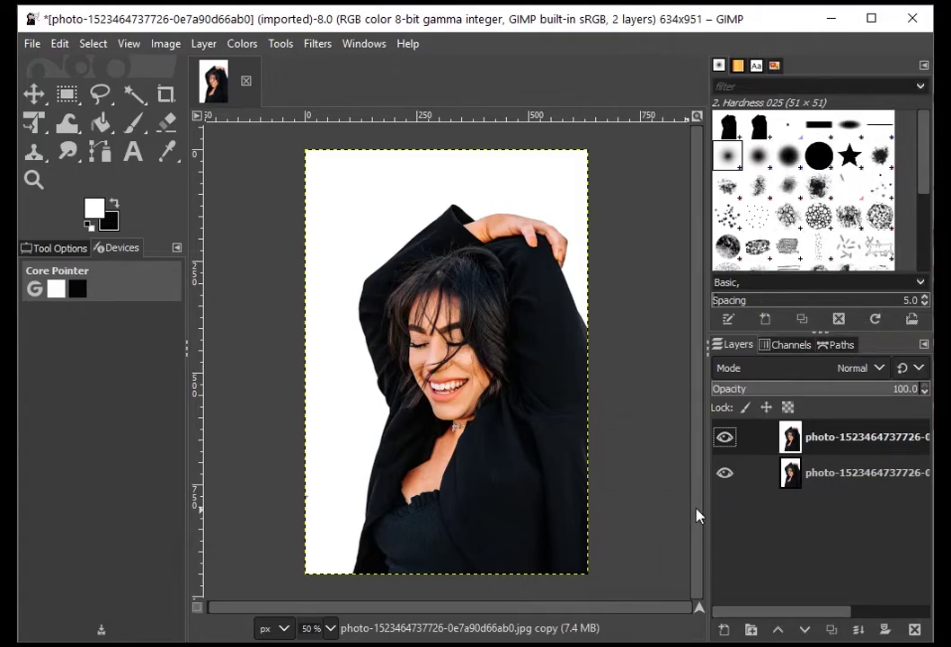
right_click(752, 449)
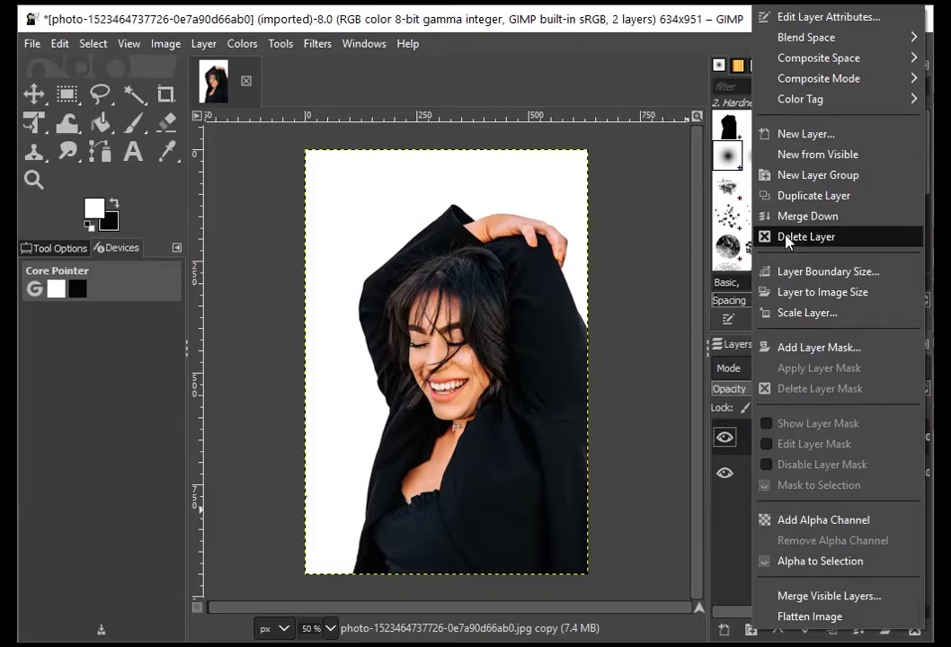
click(789, 197)
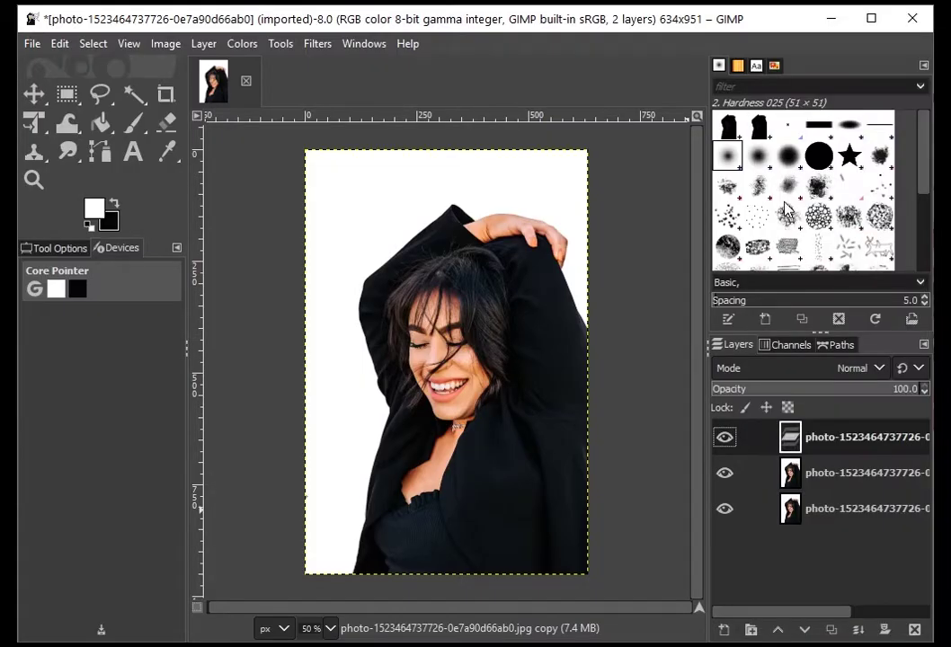
click(242, 44)
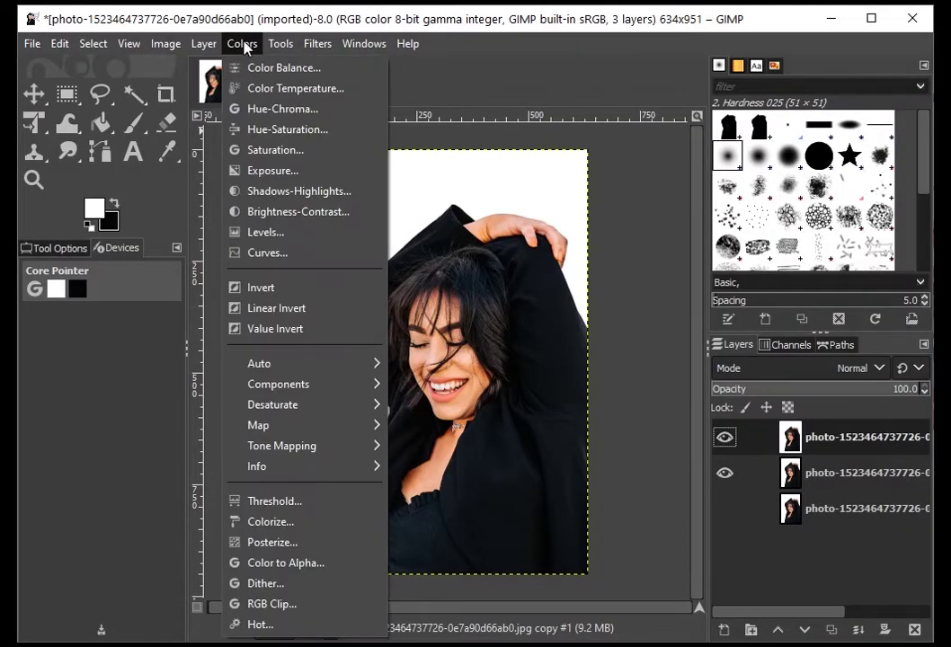
Boost the layer's saturation, then set a Levels white point picked from the photo.
click(351, 132)
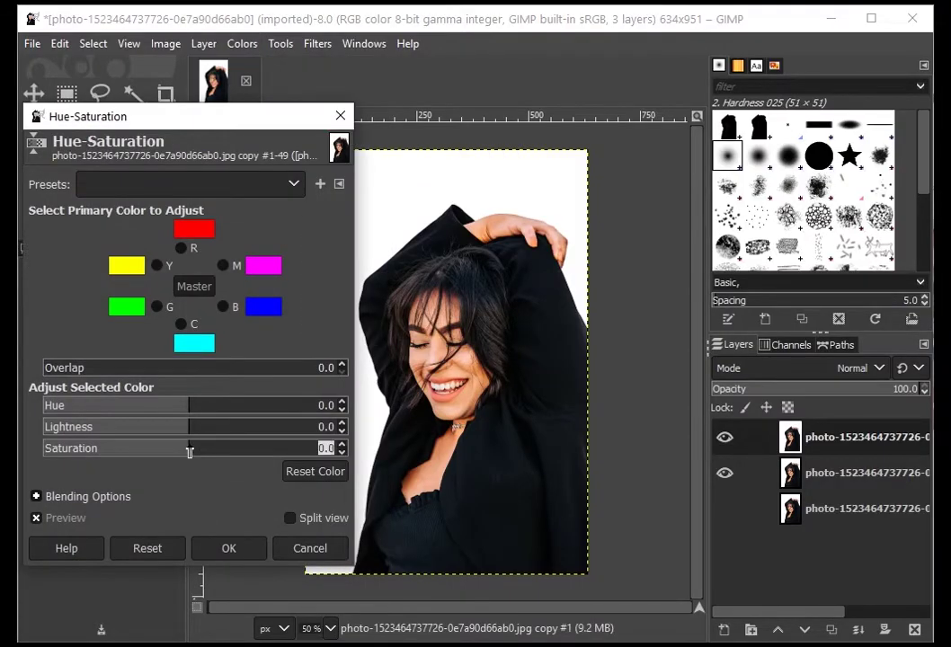
drag(190, 451, 300, 455)
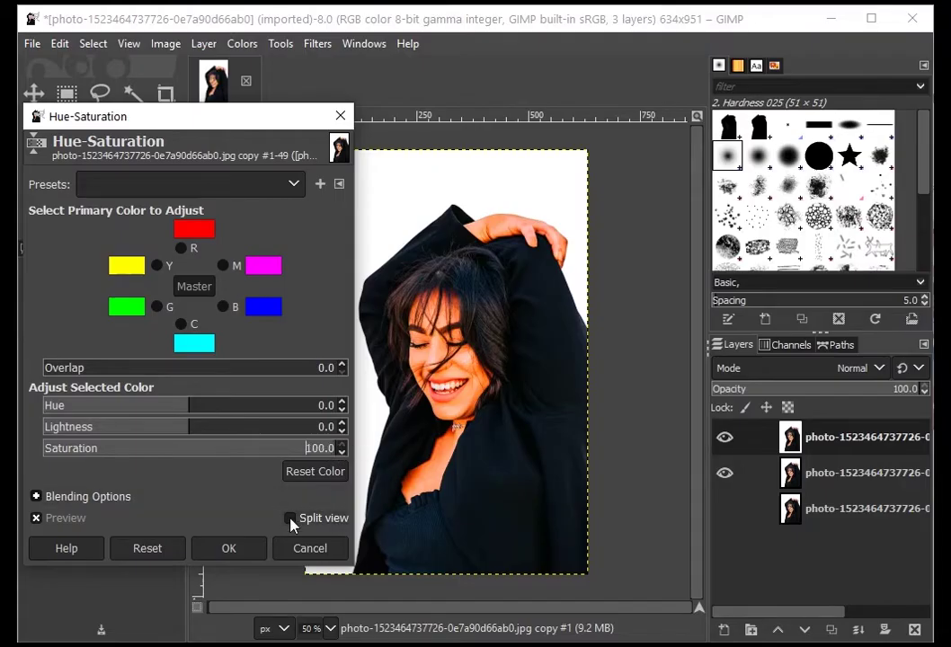
click(255, 551)
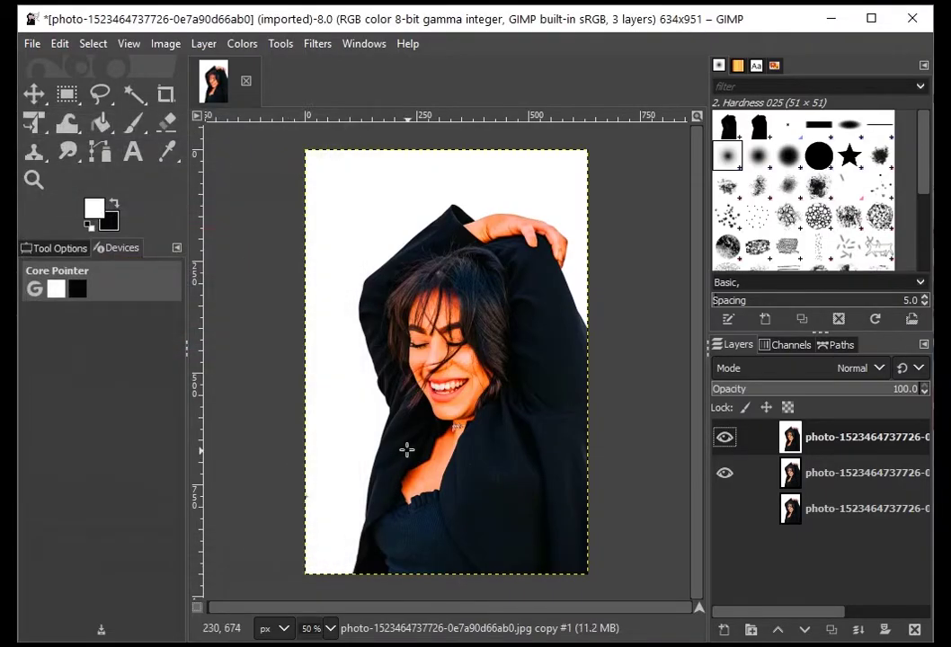
click(239, 44)
click(267, 232)
click(335, 395)
click(368, 380)
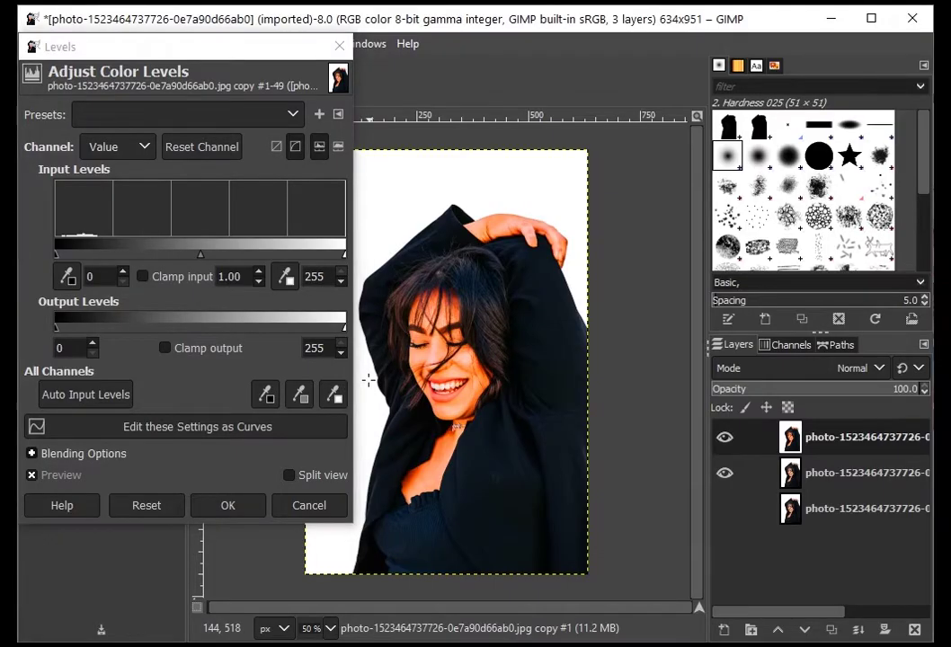
click(236, 501)
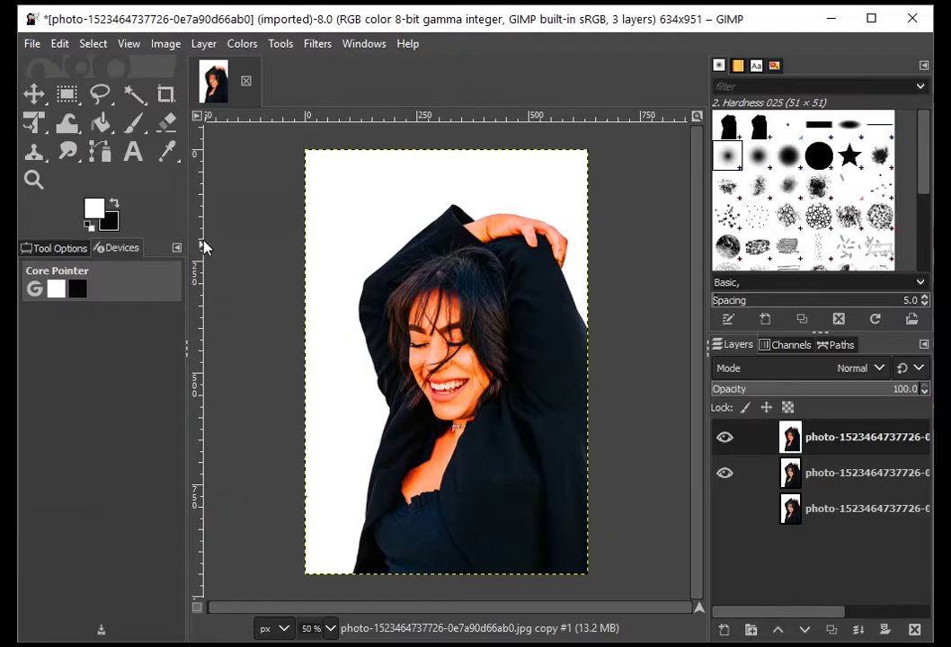
Raise the copy's saturation to maximum and desaturate it to grayscale.
click(235, 44)
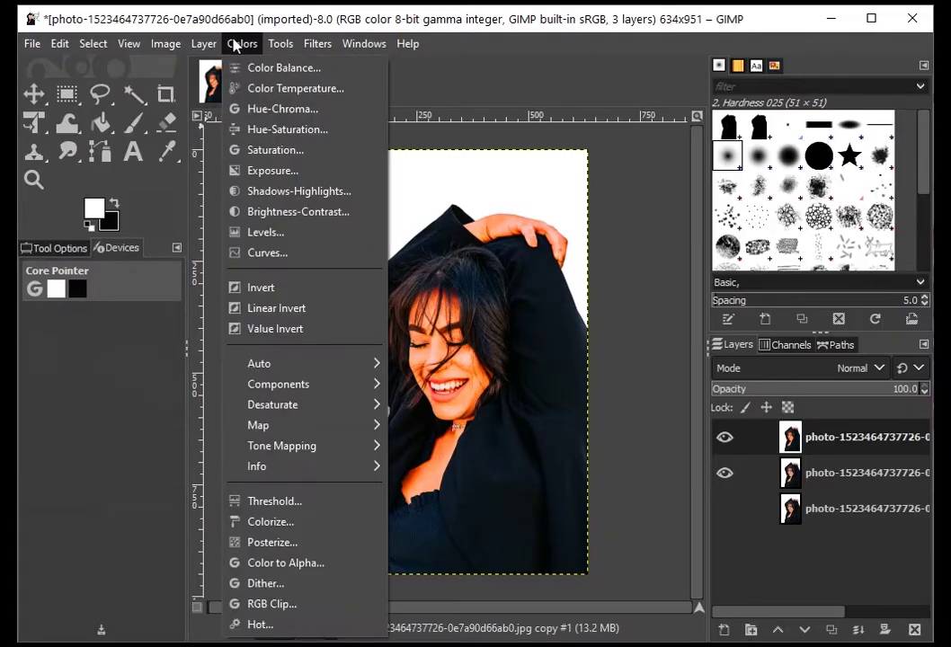
click(234, 129)
drag(186, 455, 406, 446)
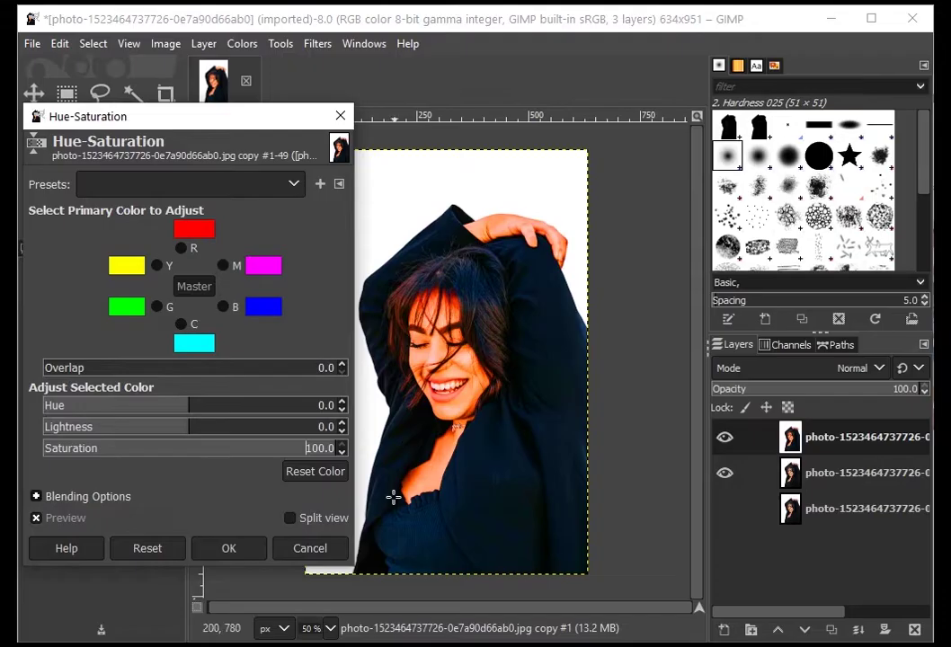
click(230, 548)
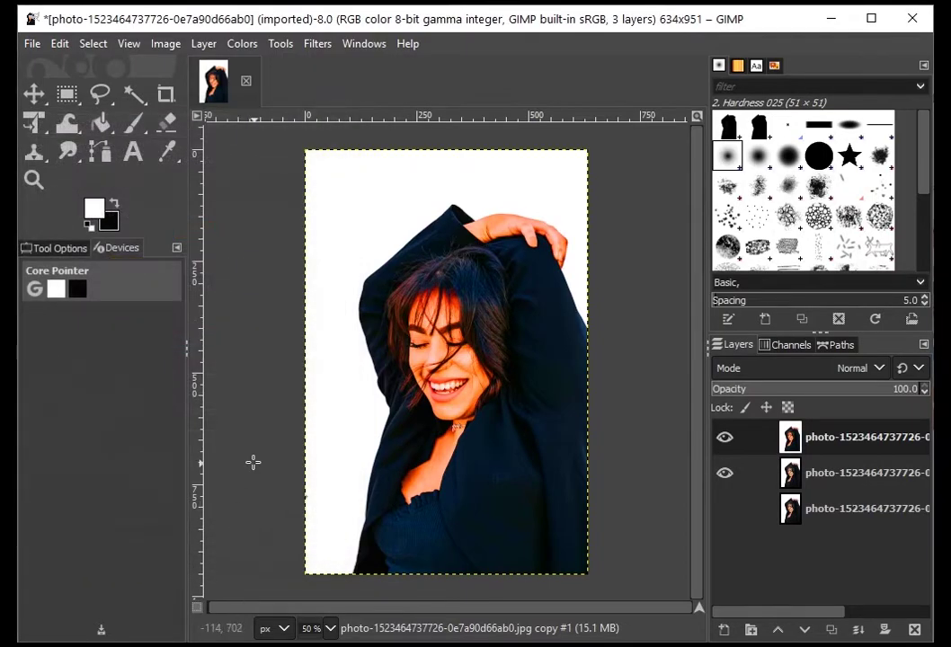
click(242, 46)
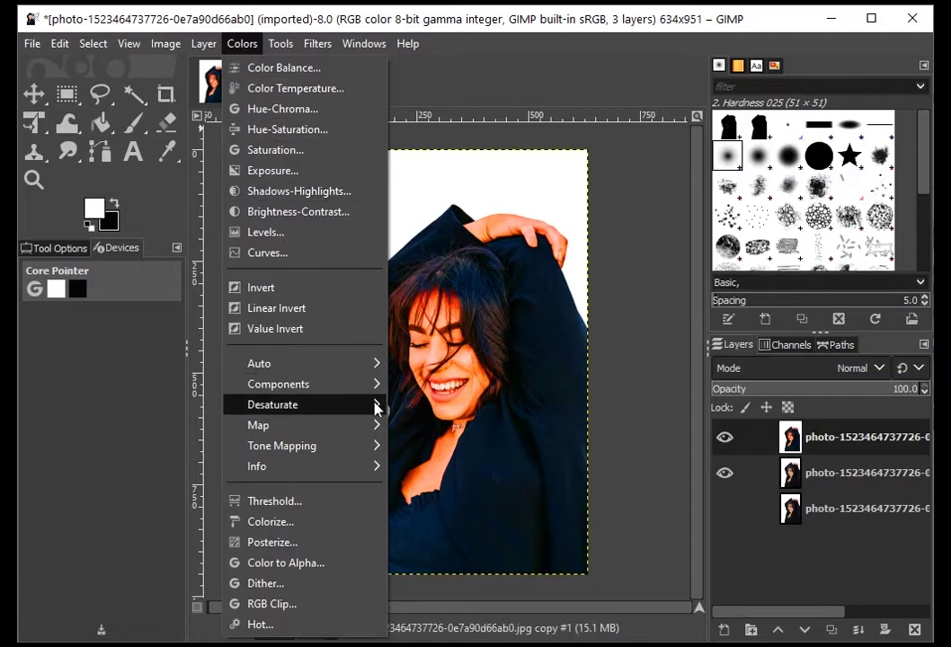
mouse_move(375, 407)
click(418, 425)
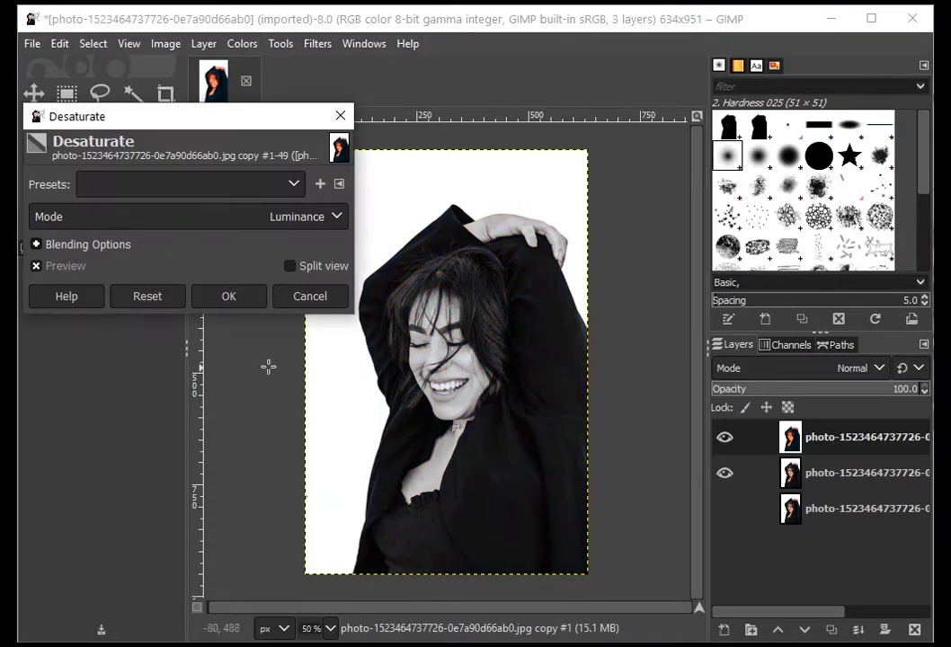
click(249, 293)
Drag the Levels gamma to 0.10 until the woman turns black.
click(235, 43)
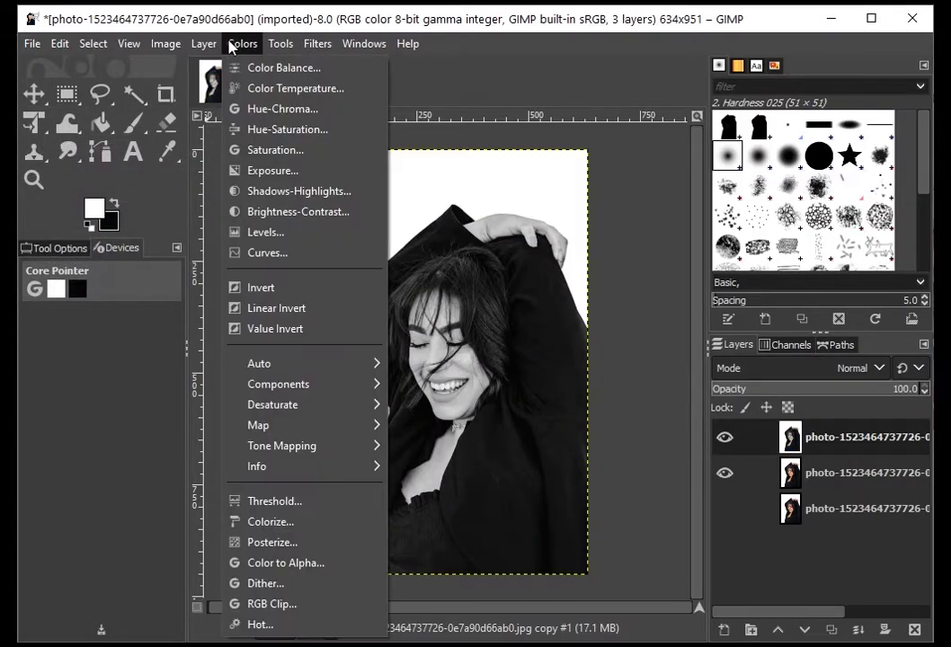
click(299, 235)
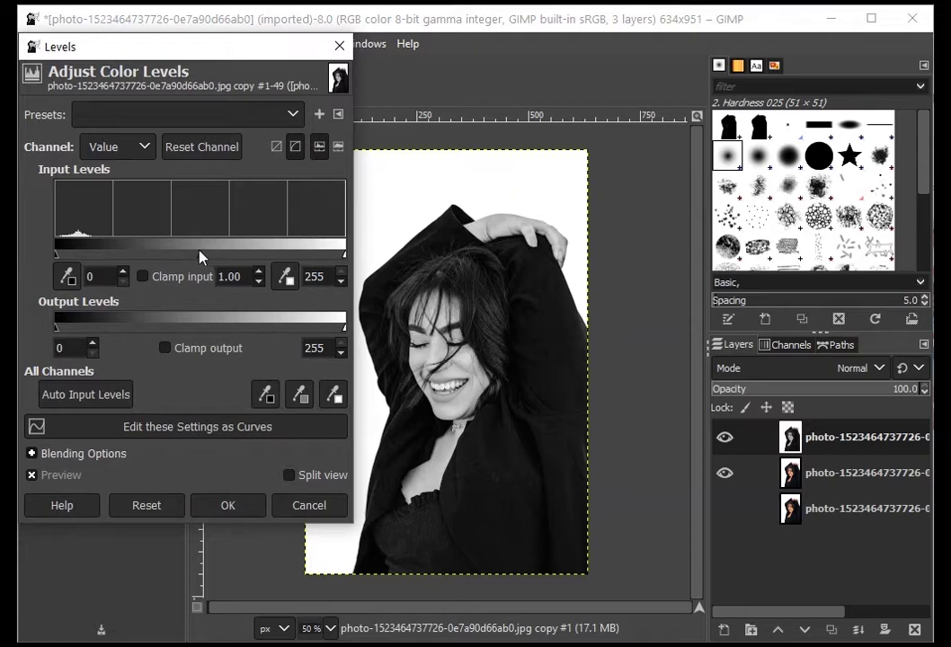
drag(200, 257, 357, 248)
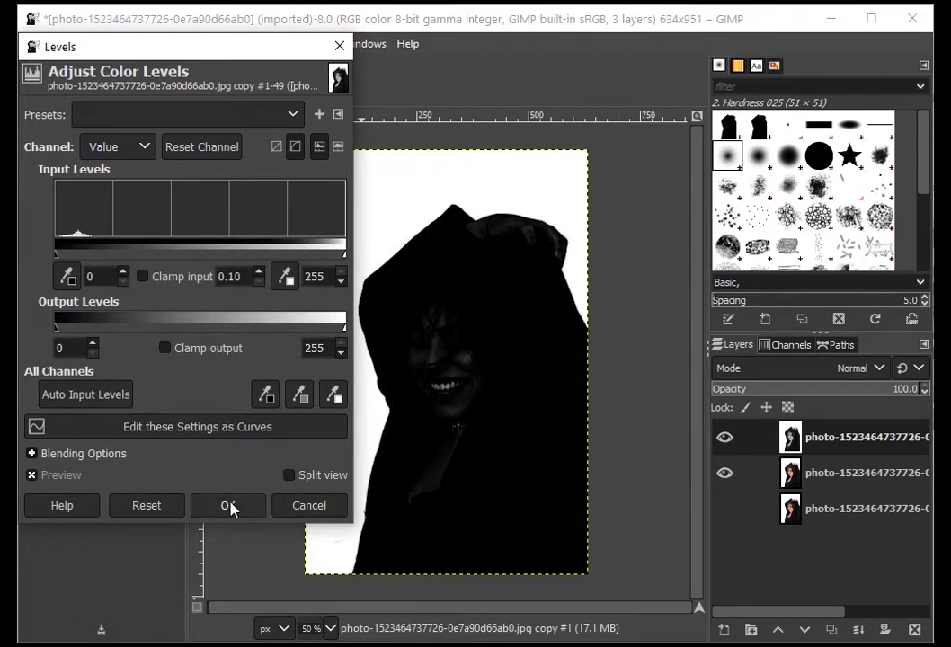
Apply the Levels change, copy the visible silhouette, hide that layer, and select the colour photo layer.
click(230, 508)
click(58, 42)
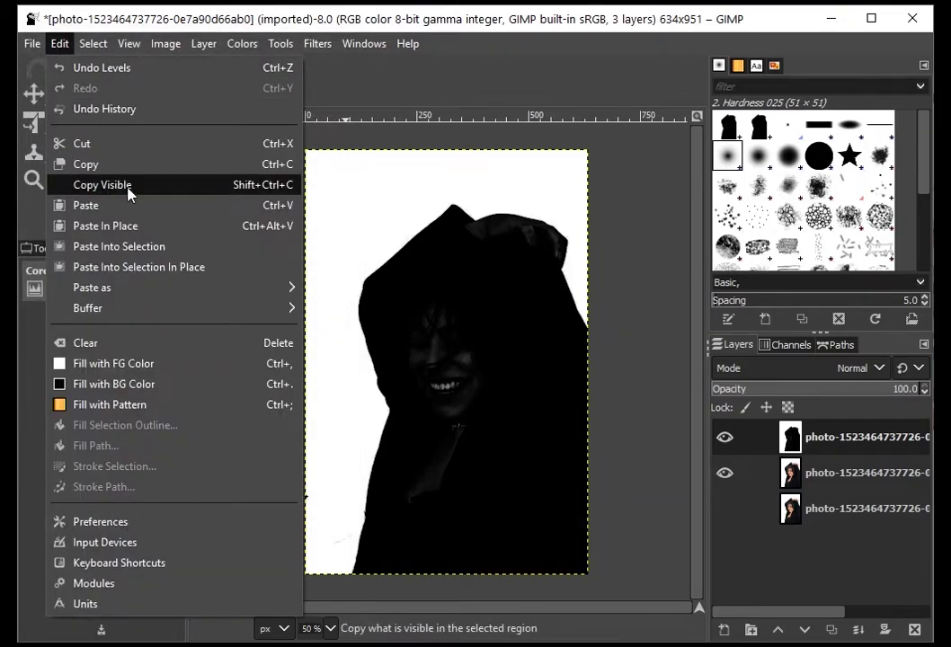
click(168, 195)
click(723, 439)
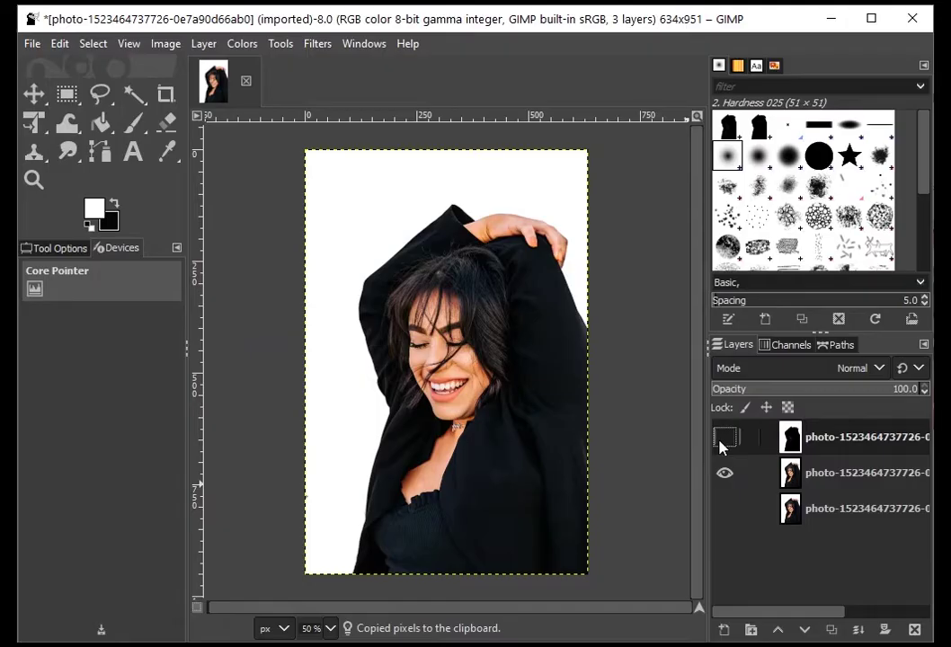
click(818, 476)
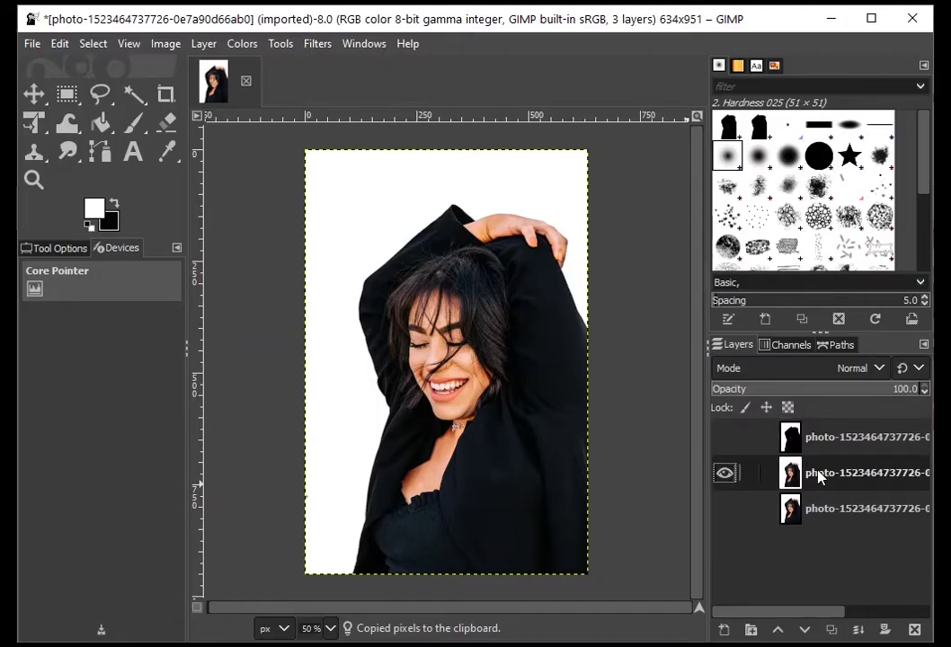
Add a white layer mask to the photo layer, paste and anchor the silhouette into it, then invert it.
right_click(719, 487)
click(729, 347)
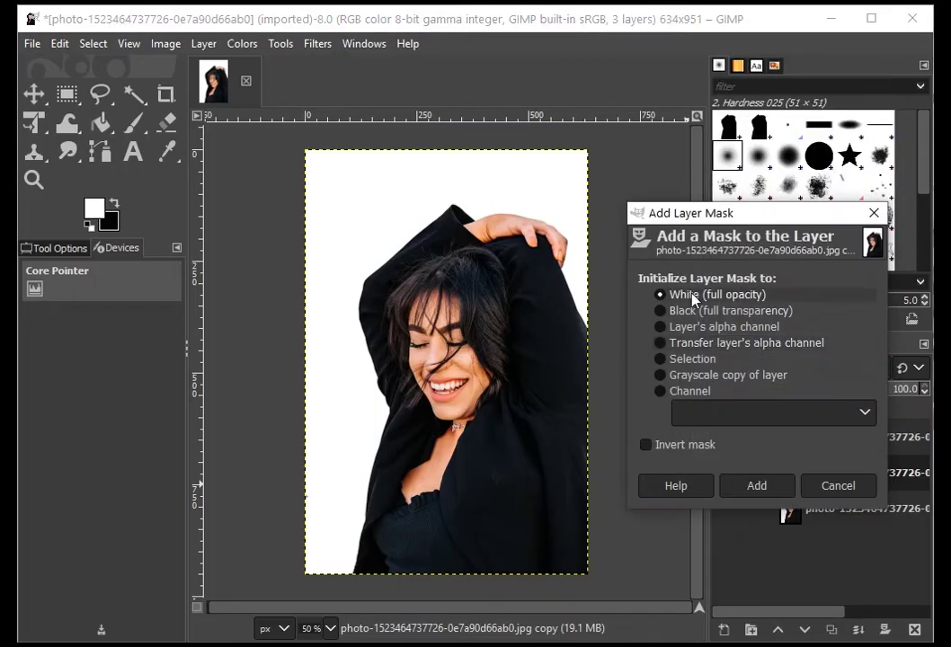
click(730, 485)
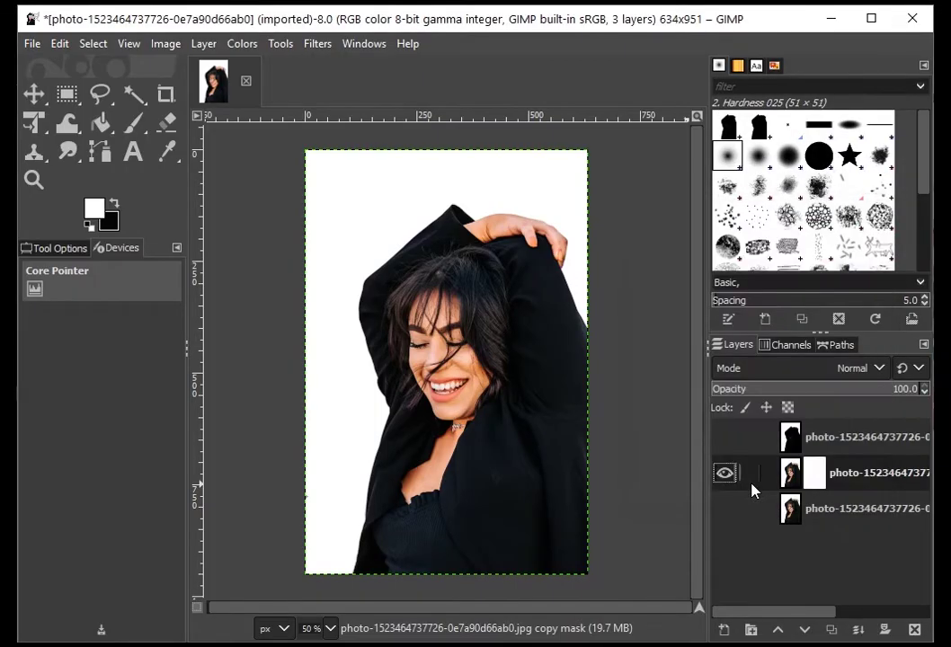
click(59, 43)
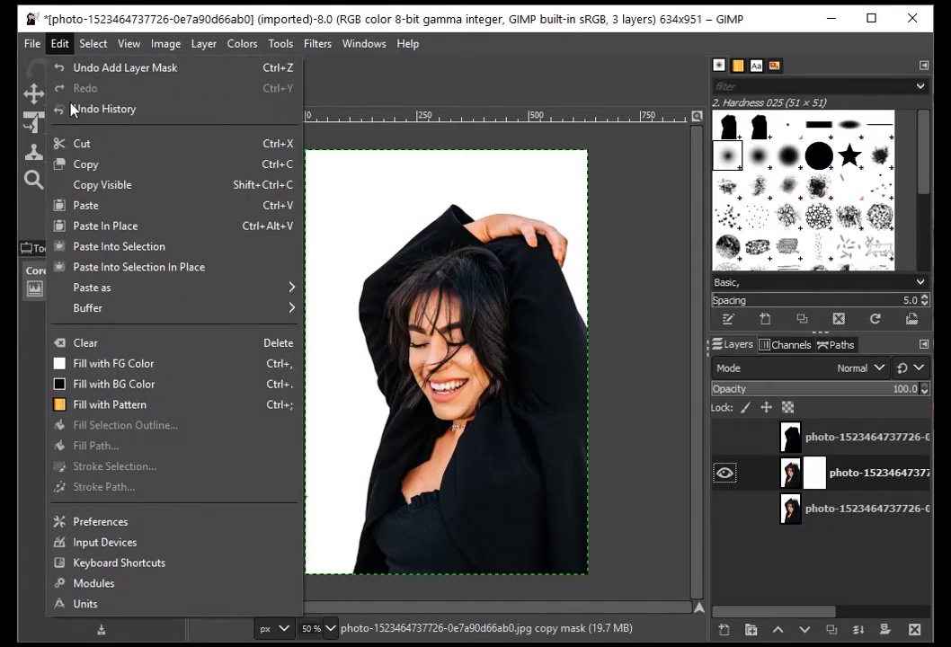
click(153, 206)
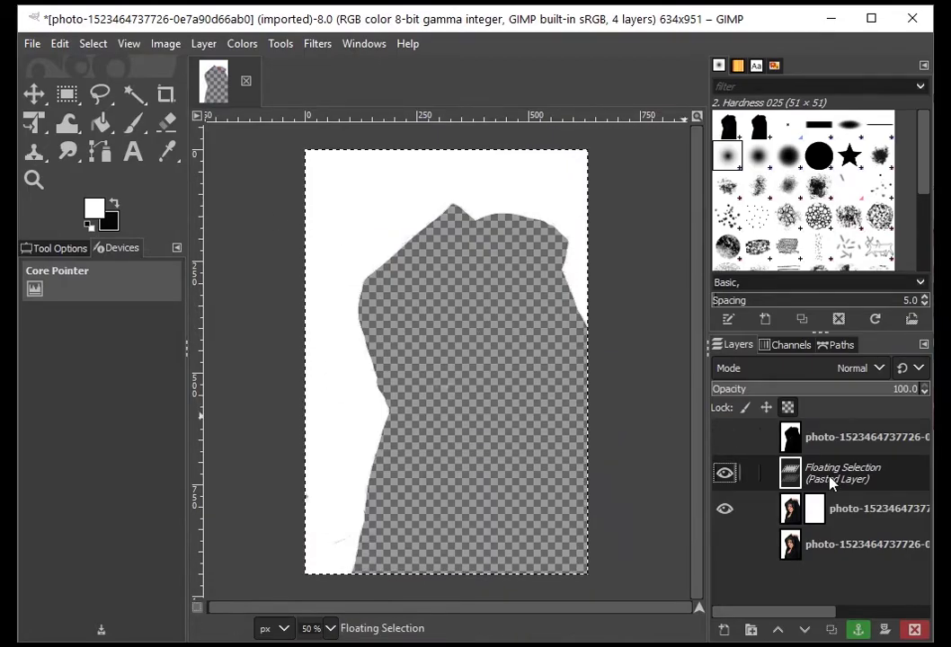
click(859, 628)
click(241, 45)
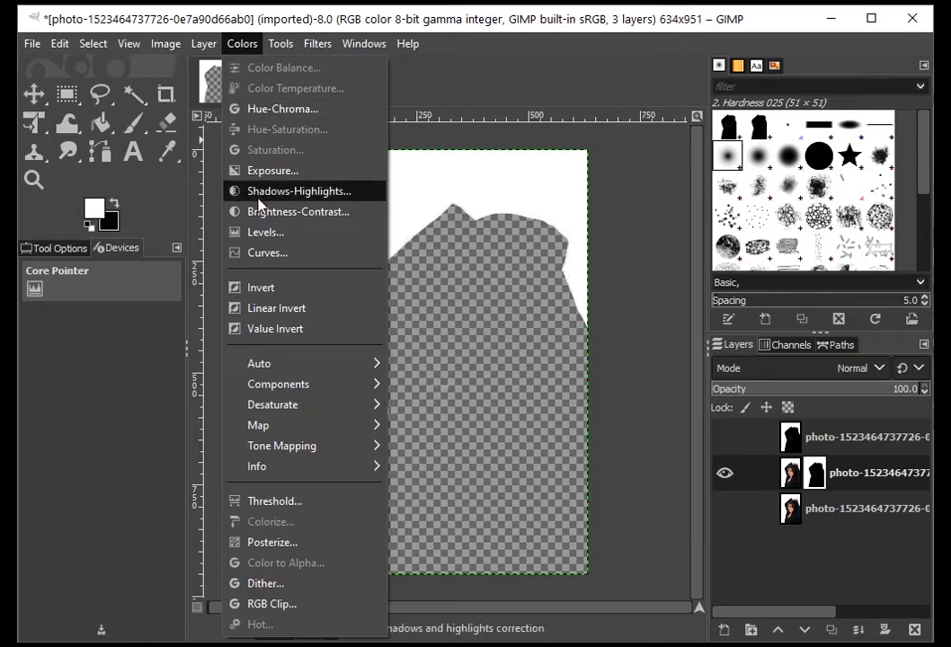
click(325, 291)
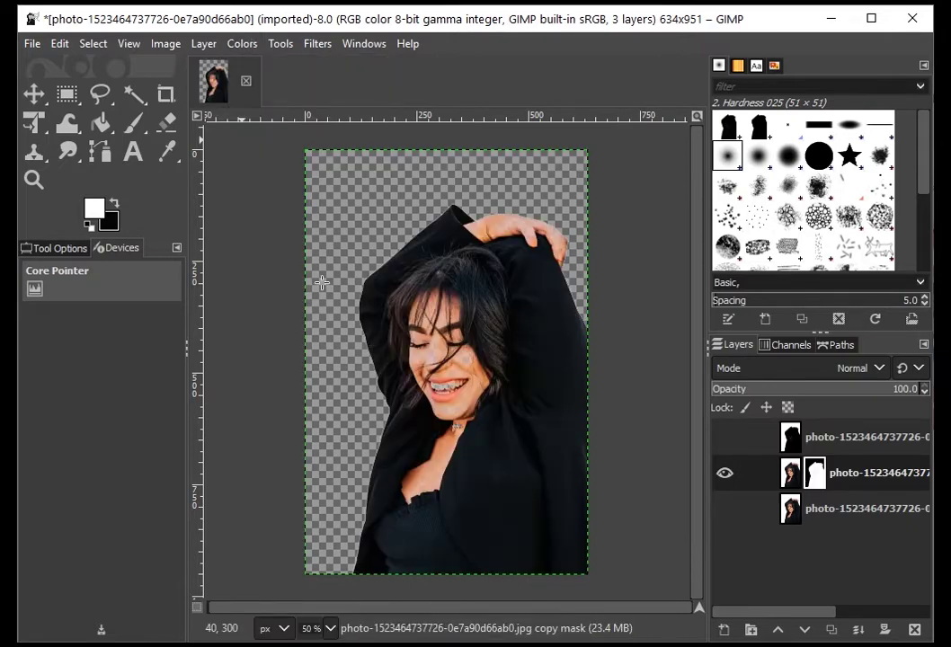
At 100% zoom, paint white on the layer mask over the see-through teeth.
click(330, 626)
click(321, 521)
scroll(696, 354, down, 4)
scroll(696, 404, up, 3)
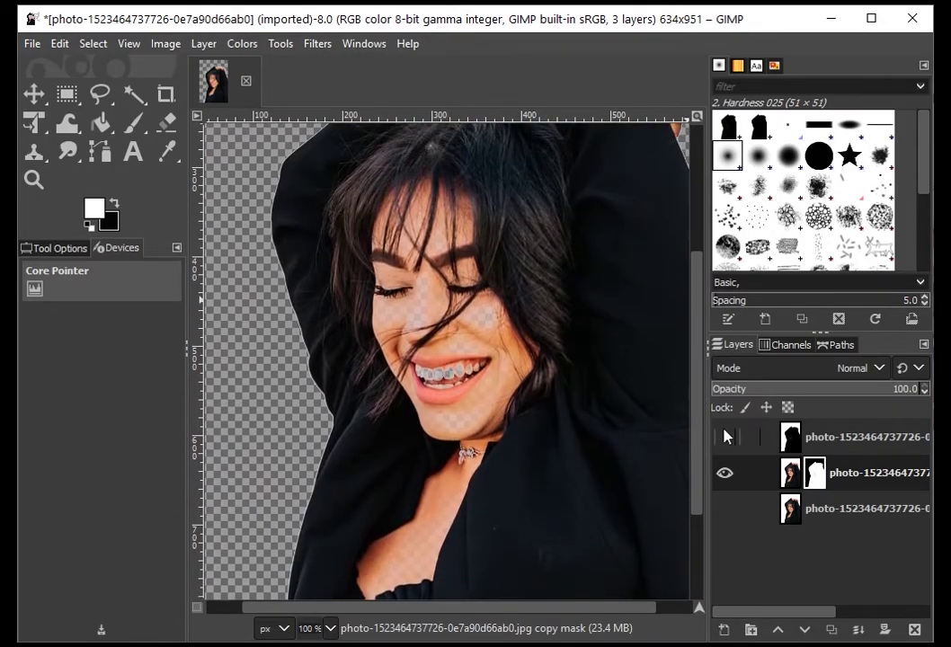
click(132, 123)
click(95, 210)
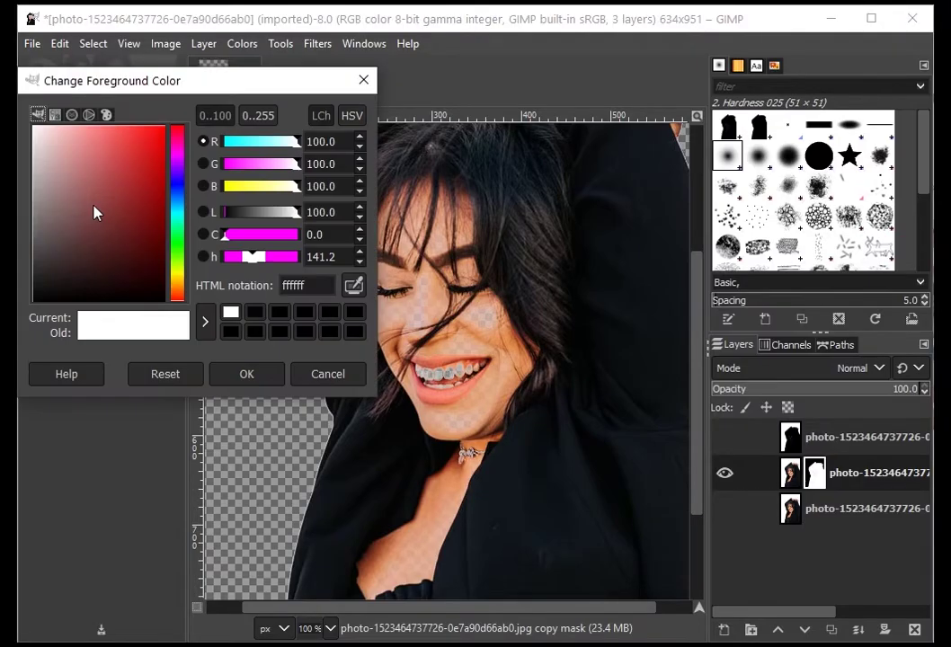
click(246, 374)
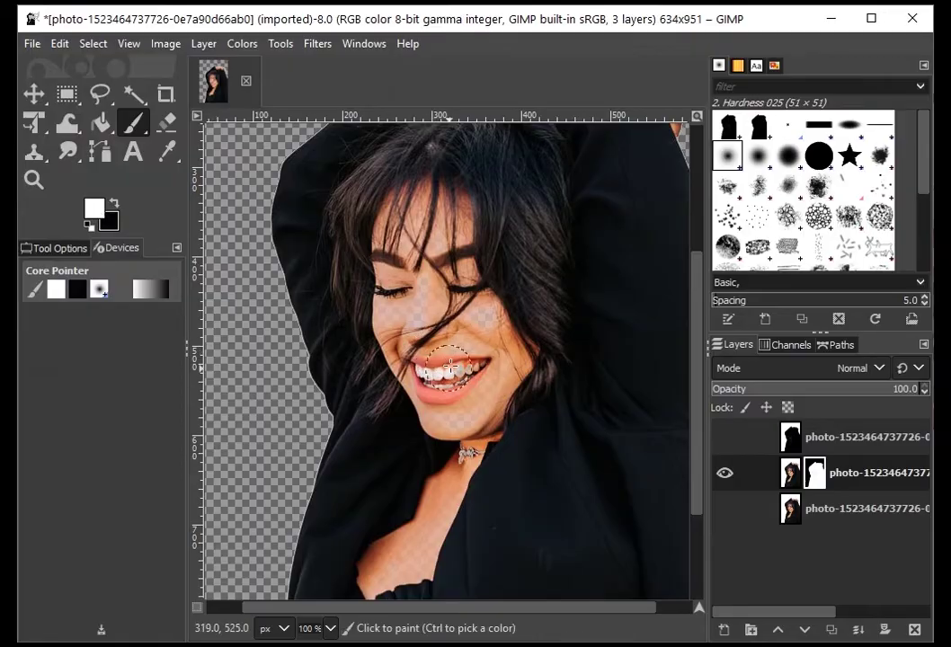
drag(415, 369, 490, 368)
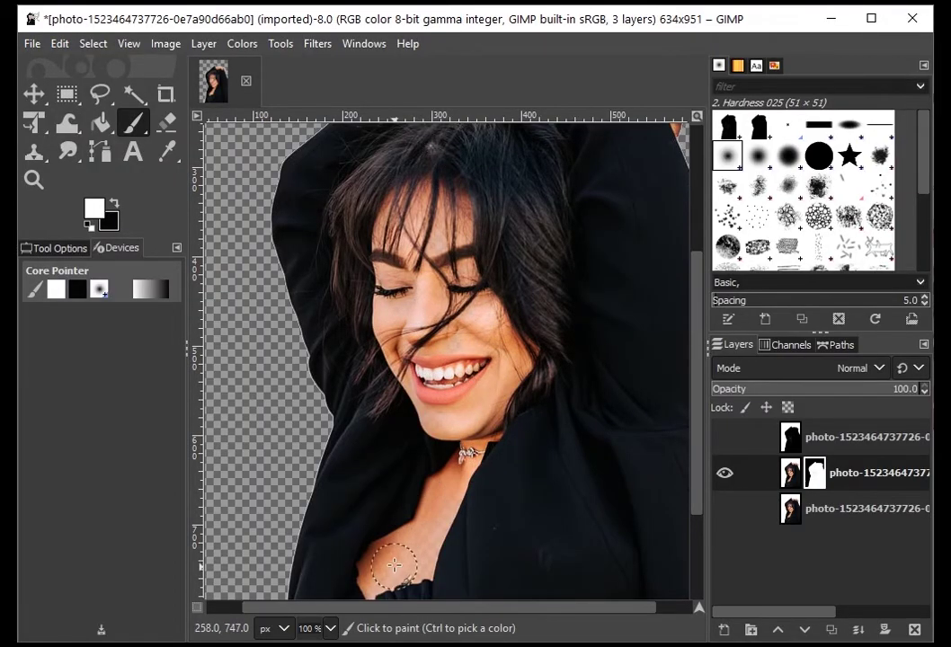
Paint the mask back over the raised hand, sleeve edge and fingertips, then return to 50% zoom.
scroll(539, 296, up, 4)
mouse_move(552, 218)
mouse_down()
mouse_move(616, 234)
mouse_move(547, 205)
mouse_move(476, 230)
mouse_move(539, 238)
mouse_move(636, 223)
mouse_move(661, 255)
mouse_move(649, 286)
mouse_up()
drag(621, 217, 593, 218)
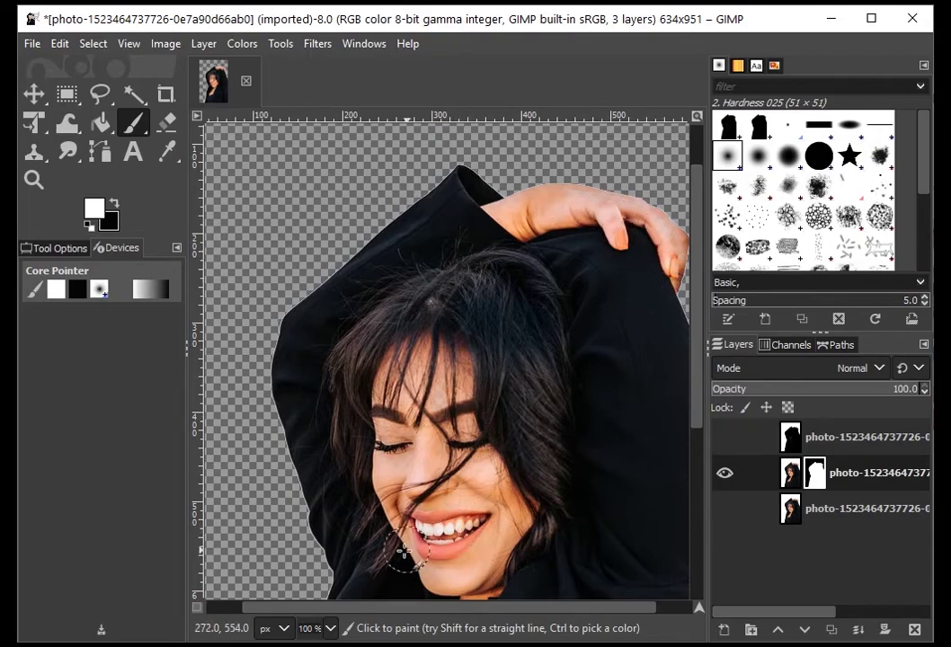
click(330, 628)
click(324, 562)
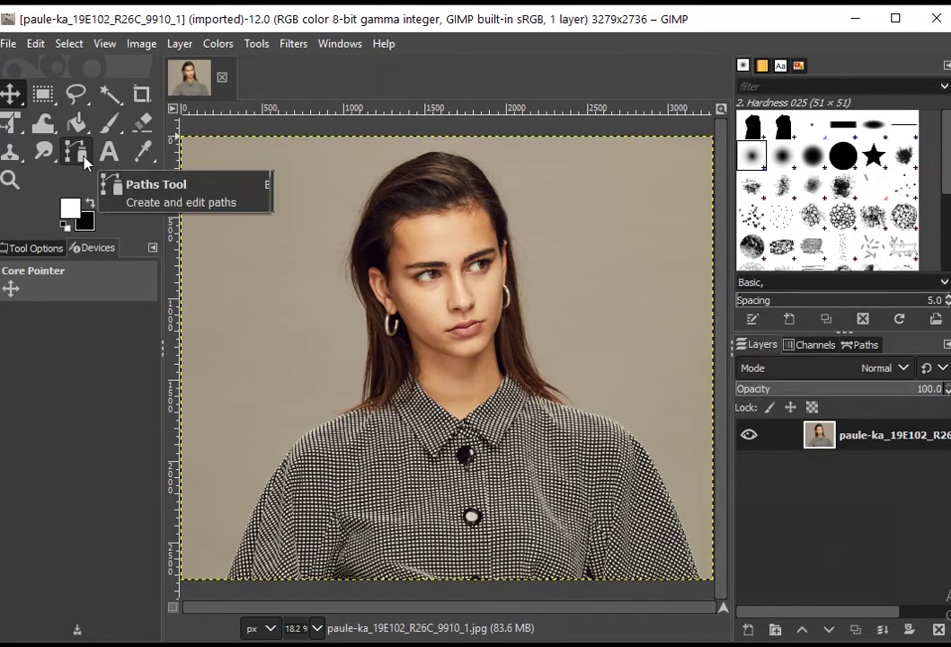
With the Paths tool, trace the left hair edge down the neck and shoulder to the bottom-left edge.
click(80, 154)
click(438, 151)
click(401, 167)
click(384, 183)
click(364, 224)
click(356, 243)
click(349, 265)
click(351, 285)
click(361, 300)
click(368, 333)
click(370, 353)
click(363, 392)
click(326, 425)
click(286, 458)
click(254, 518)
click(230, 580)
Continue the path up the right shoulder and over the head, closing it at the first anchor.
click(699, 576)
click(672, 507)
click(646, 454)
click(597, 414)
click(558, 397)
click(532, 352)
click(521, 311)
click(518, 273)
click(488, 179)
click(477, 167)
click(463, 159)
click(447, 153)
Check the outline at 100% zoom and convert the path into a selection.
key(1)
scroll(485, 539, left, 5)
drag(446, 282, 322, 457)
scroll(233, 404, down, 8)
scroll(393, 200, down, 4)
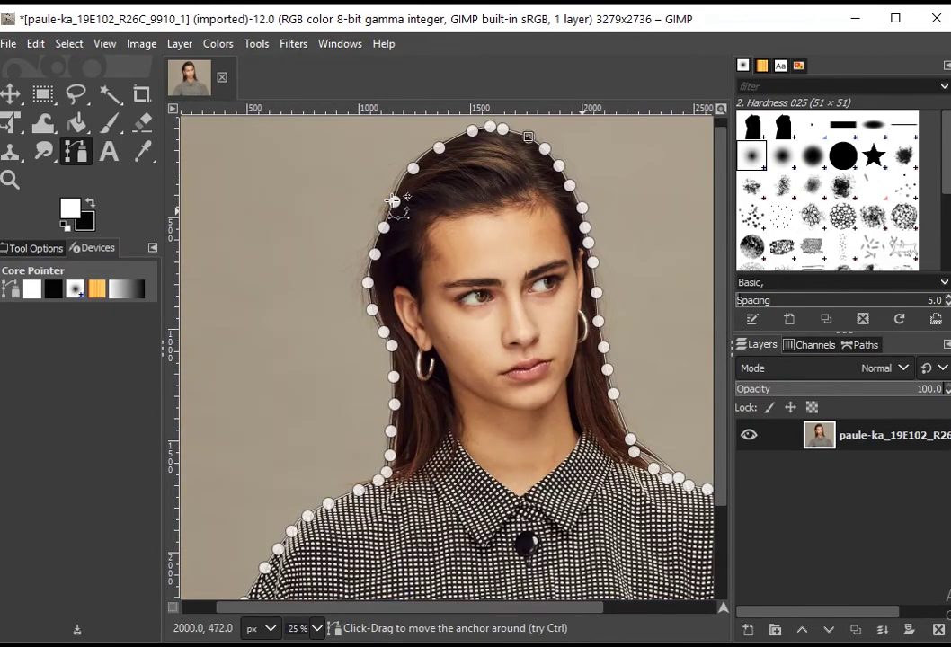
right_click(393, 200)
mouse_move(458, 274)
click(561, 388)
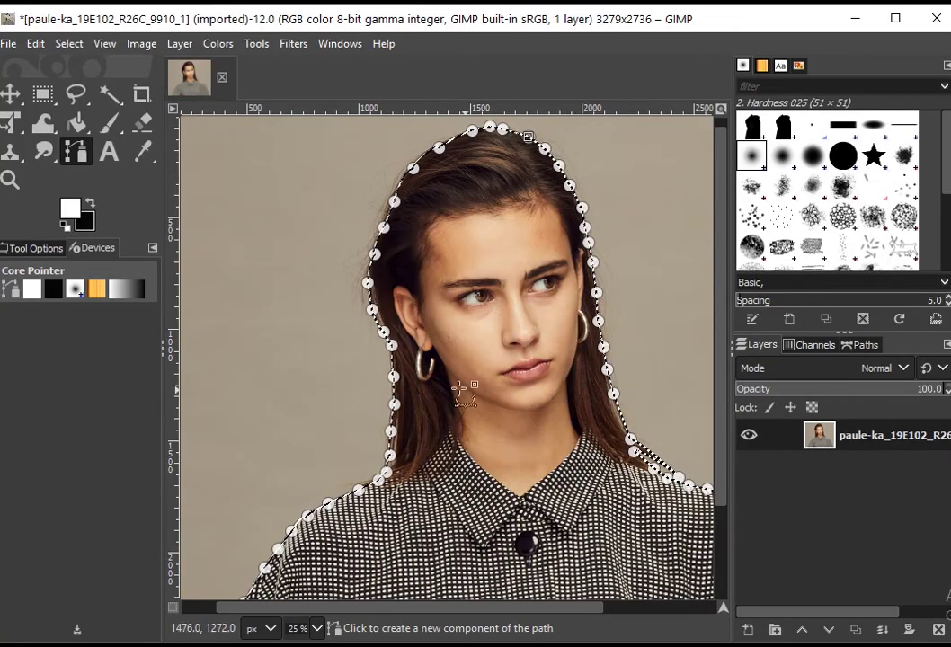
Invert the selection and delete the beige background.
click(72, 43)
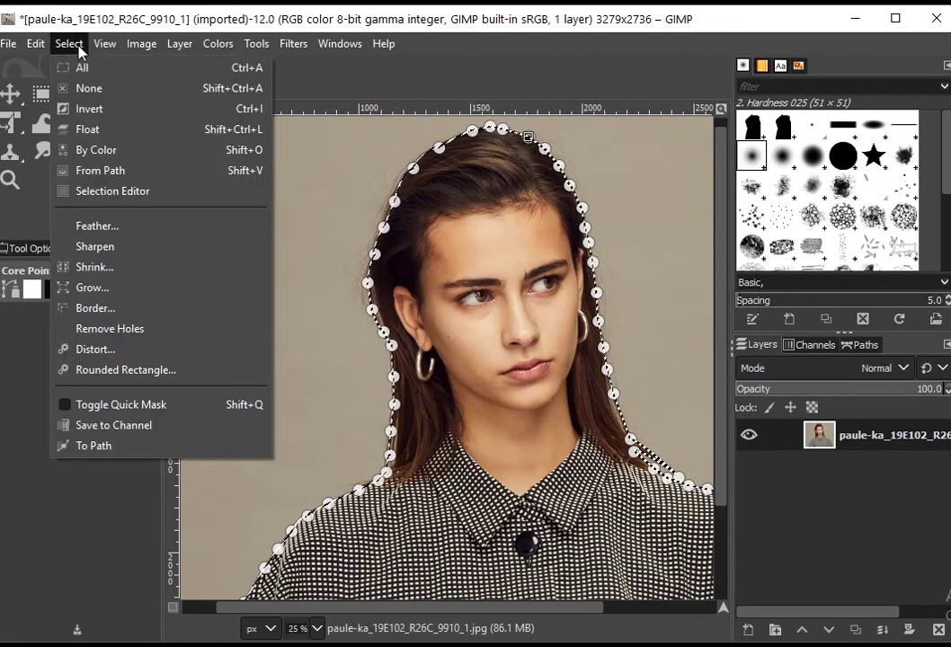
click(87, 108)
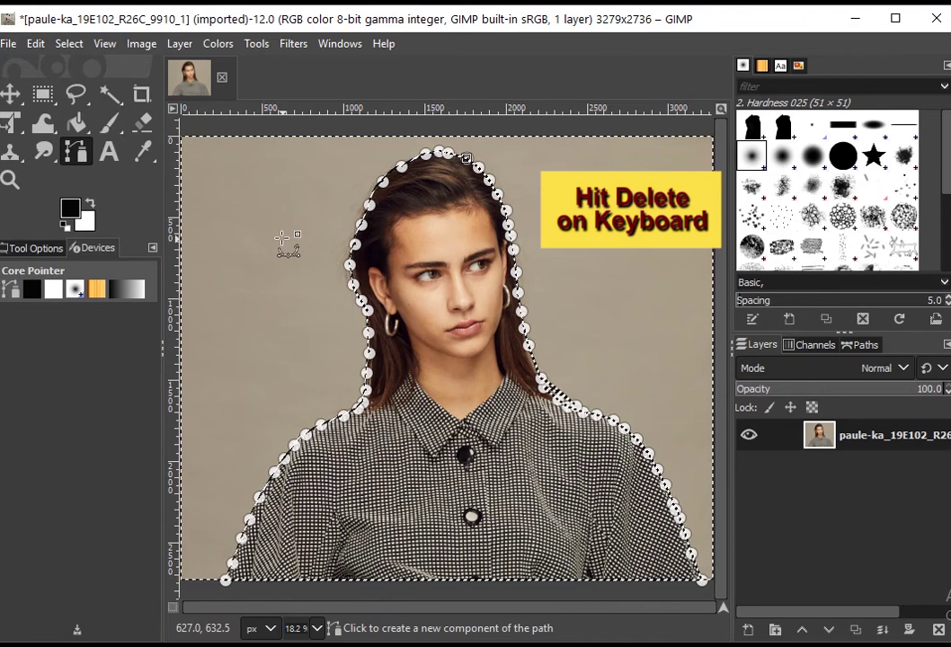
key(Delete)
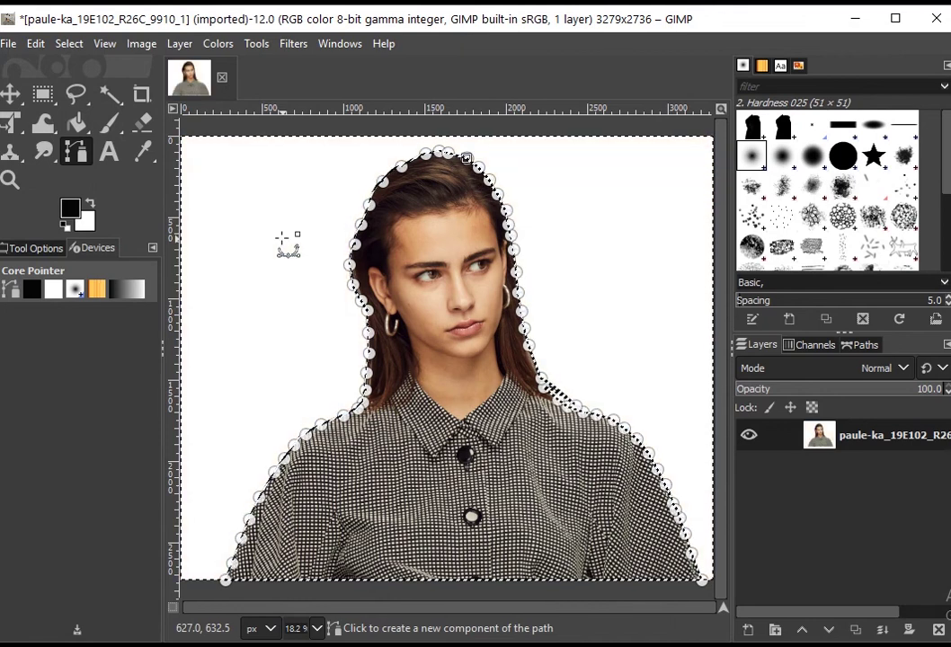